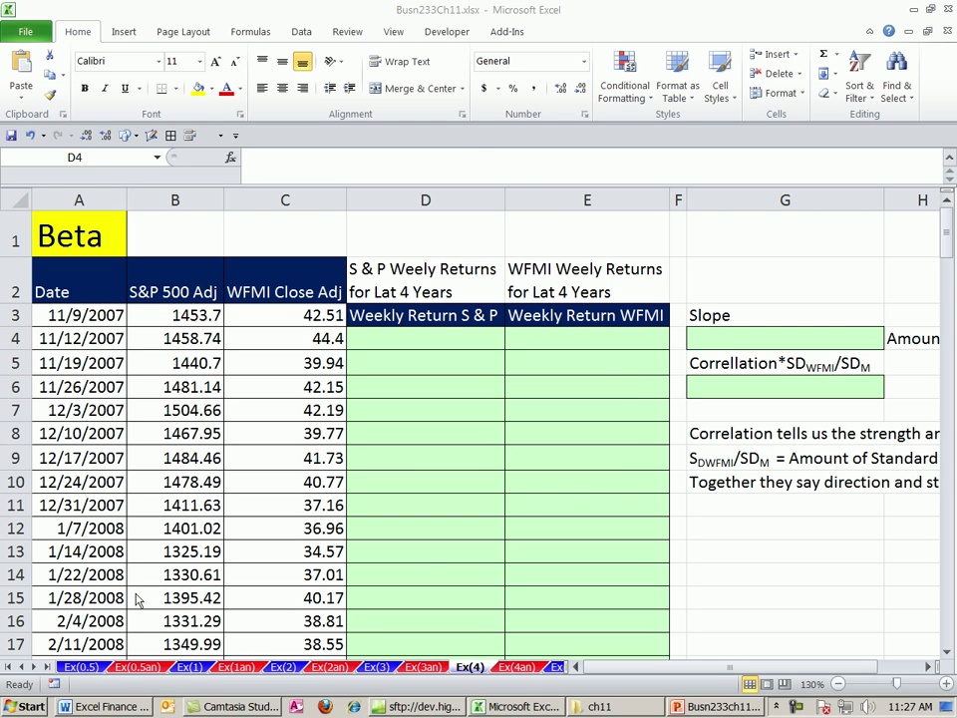
Switch to the PowerPoint presentation and examine the Beta slide's explanation and scatter chart of WFMI against S&P 500 weekly returns.
left_click(349, 8)
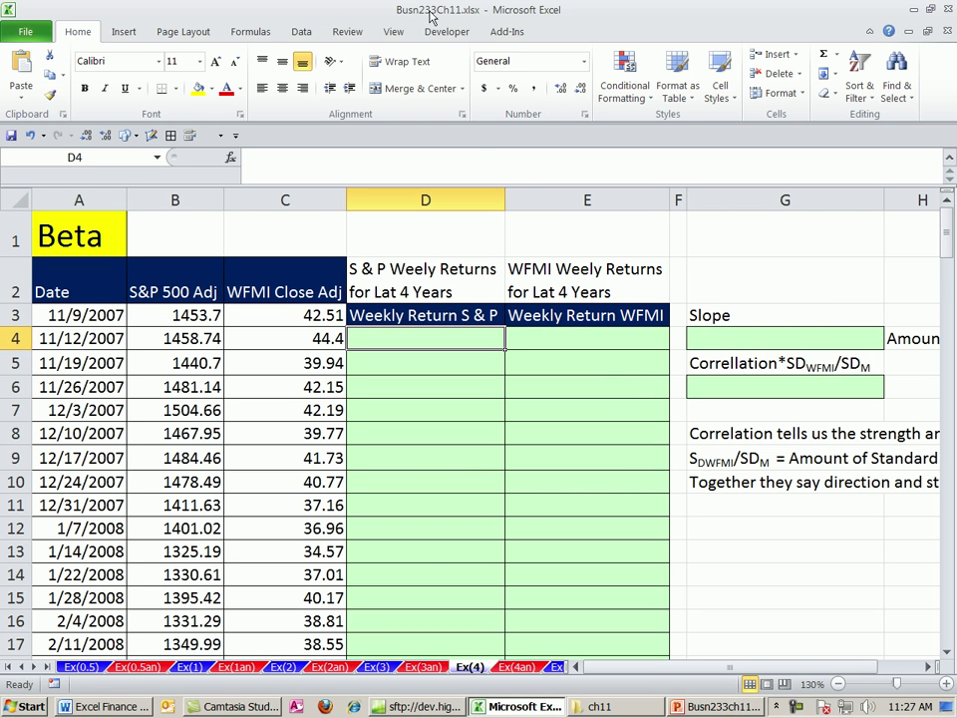
key("alt+Tab")
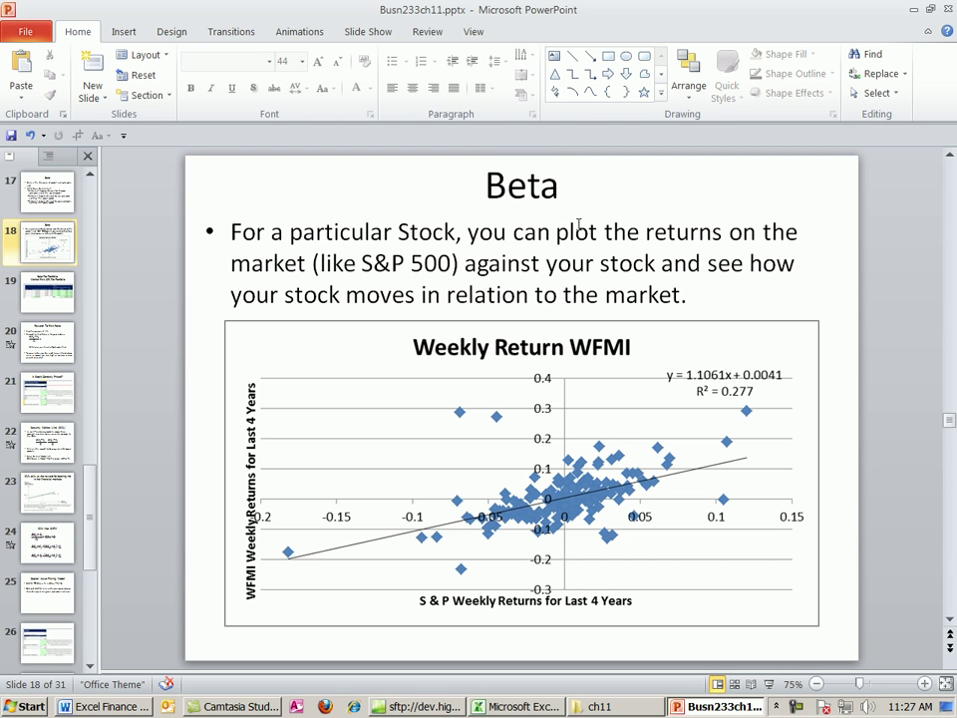
left_click(555, 185)
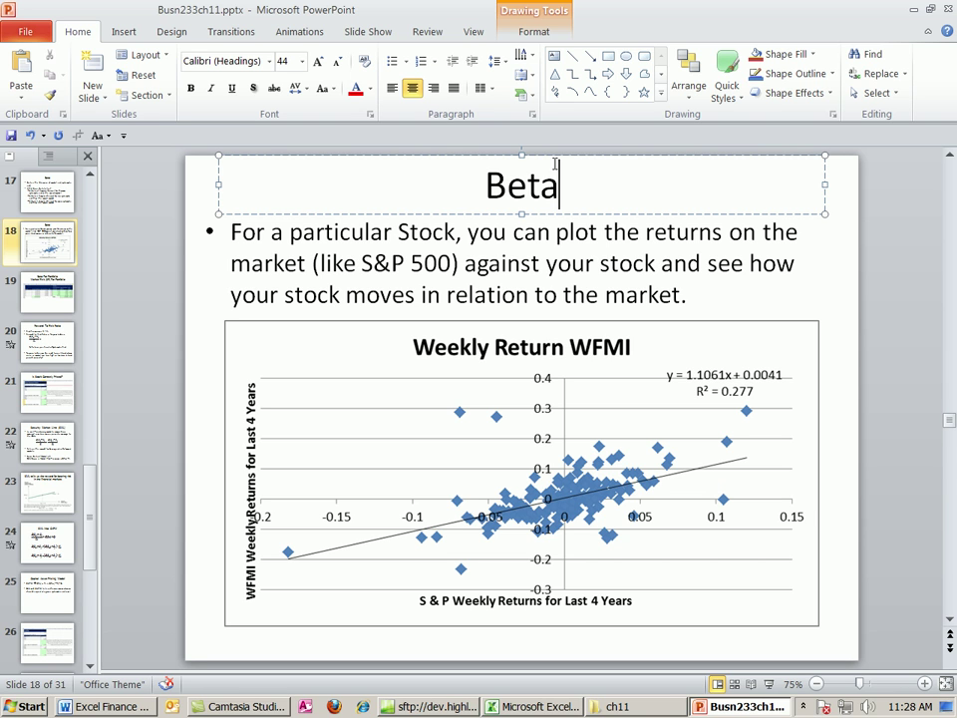
left_click_drag(486, 185, 571, 186)
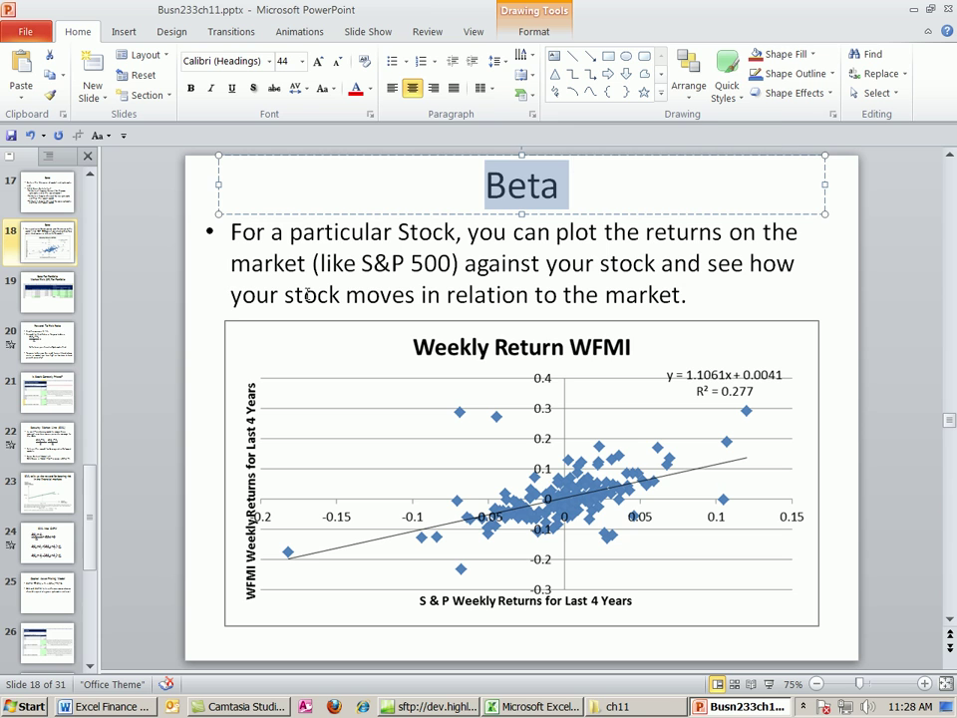
left_click(206, 284)
left_click(207, 389)
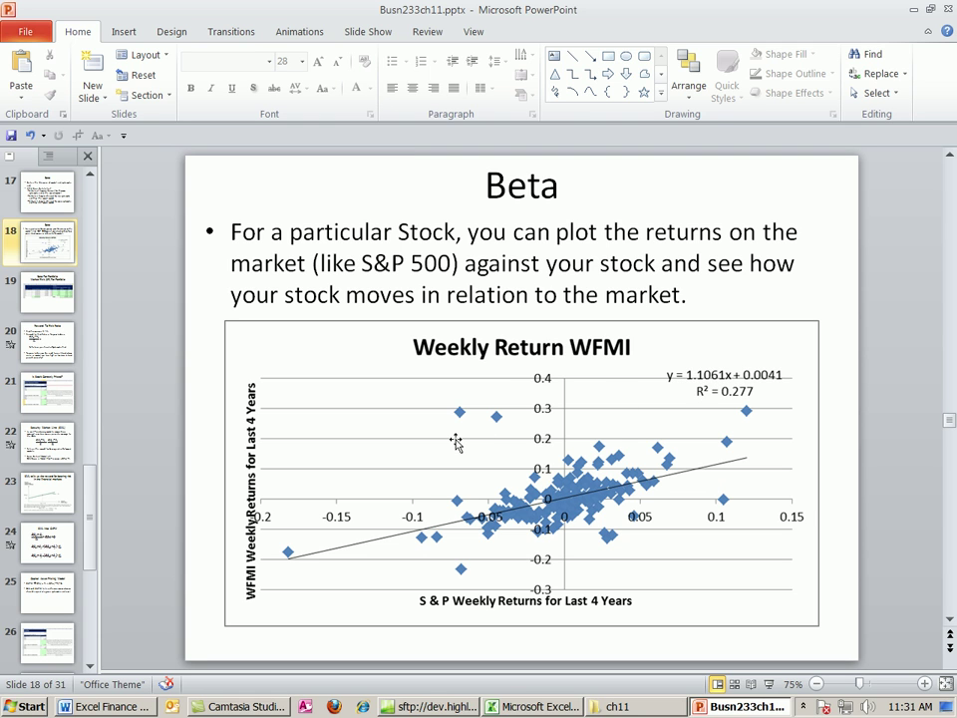
Switch back to the Excel workbook and examine the weekly dates and the adjusted S&P 500 and WFMI prices.
key("alt+Tab")
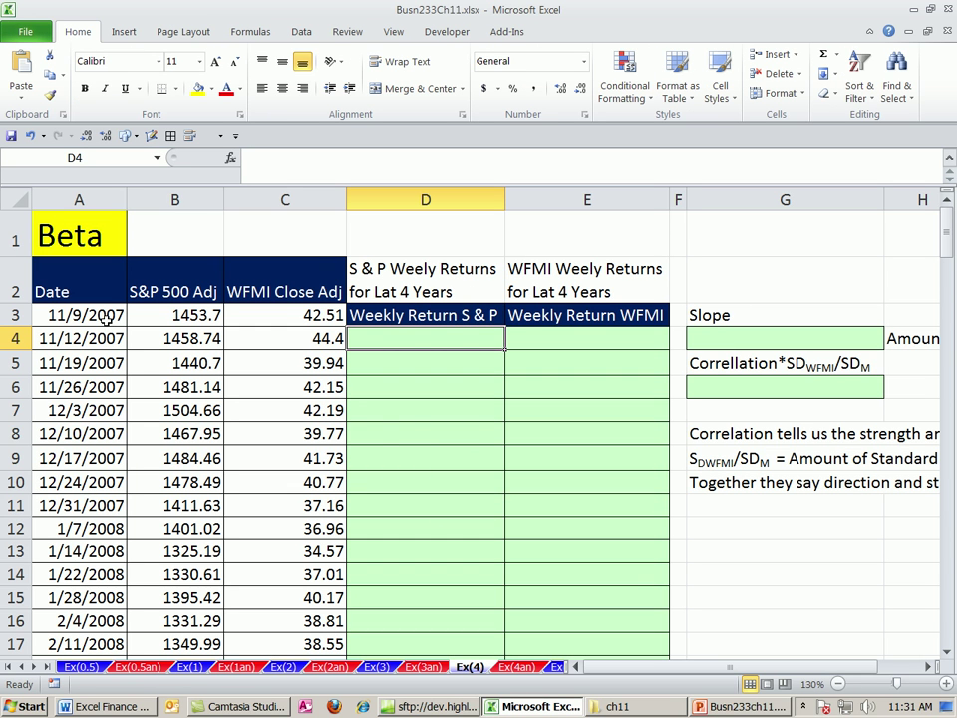
left_click(155, 315)
left_click(265, 316)
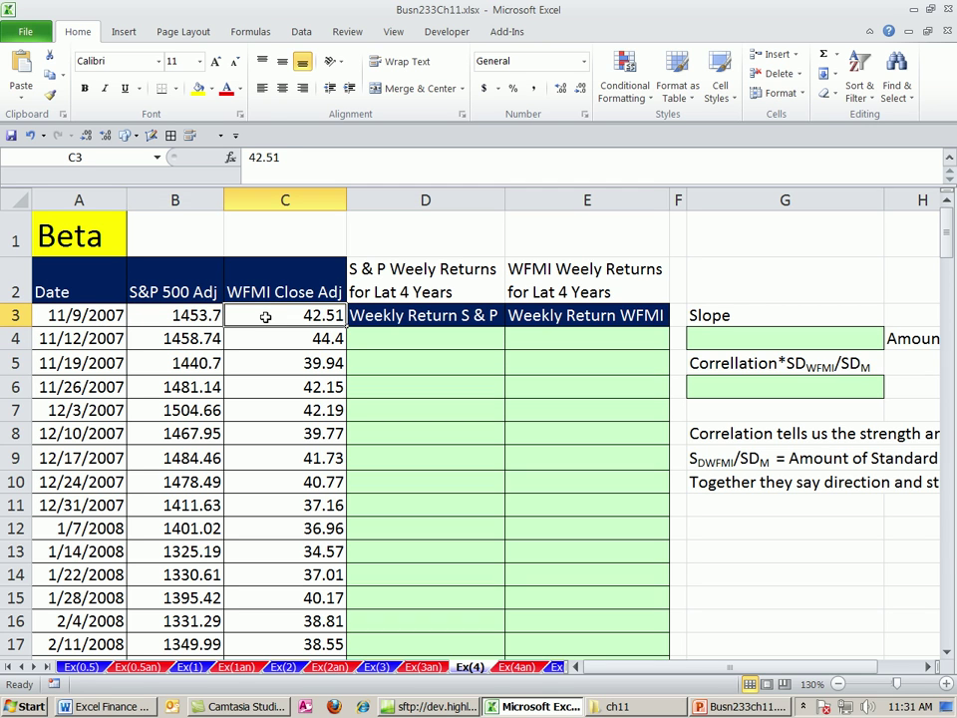
left_click(189, 290)
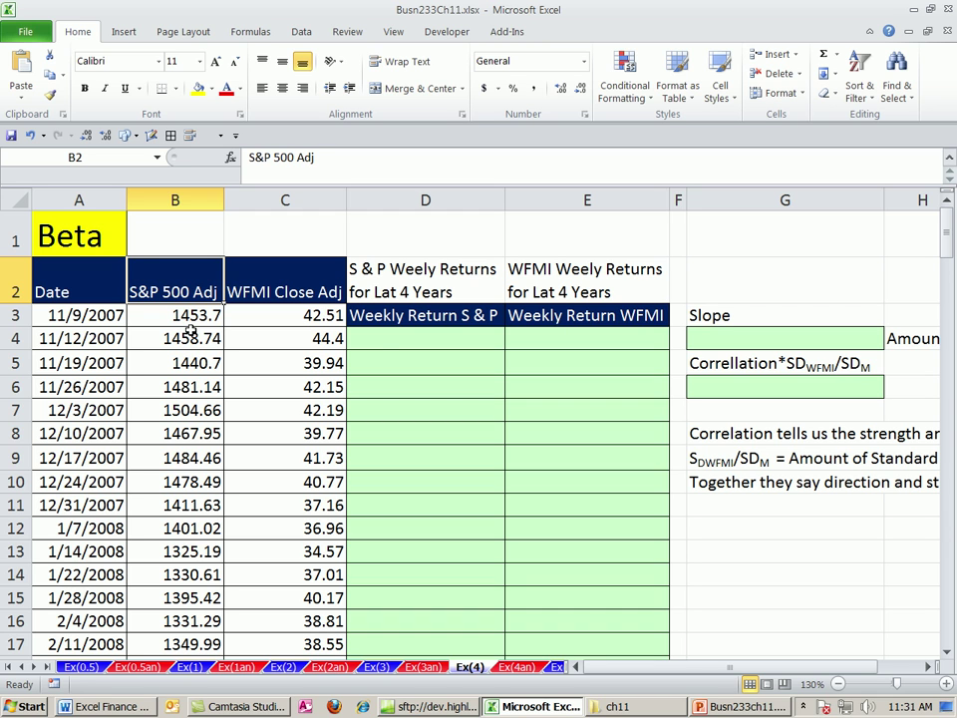
left_click(387, 340)
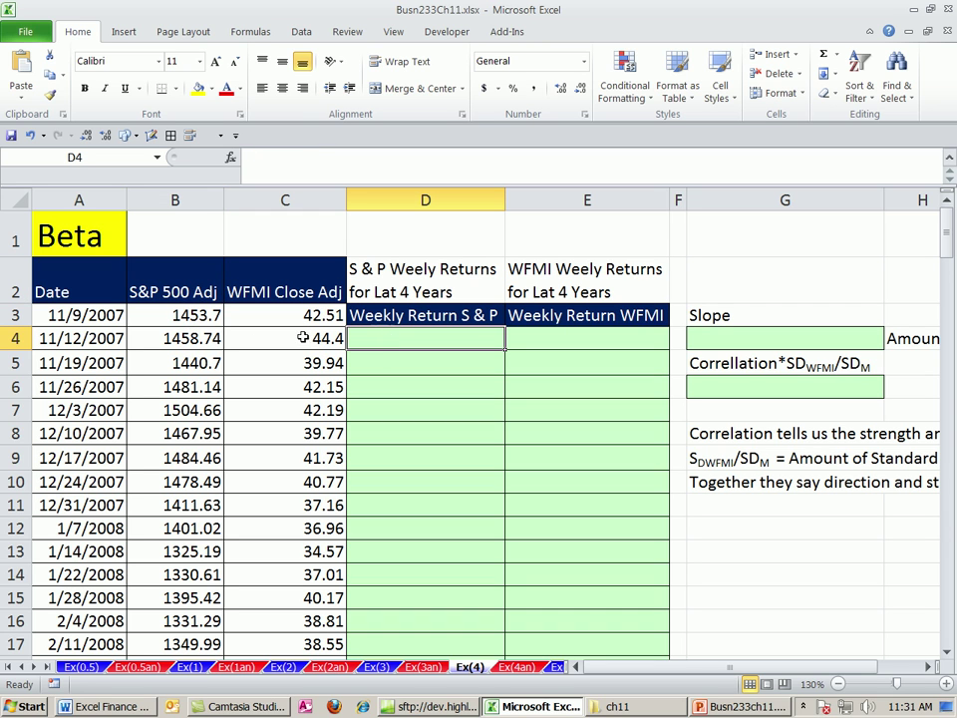
left_click(95, 315)
left_click(103, 340)
left_click(94, 363)
Calculate the first weekly S&P return in D4 with the formula =B4/B3-1.
left_click(398, 338)
type("=")
left_click(158, 339)
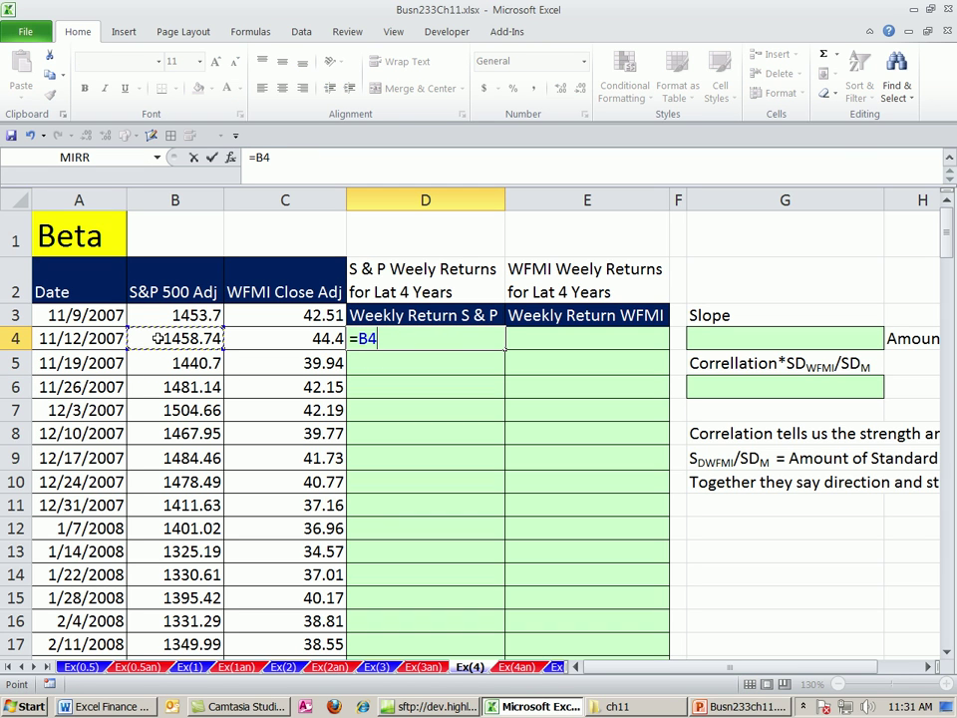
type("/")
left_click(177, 315)
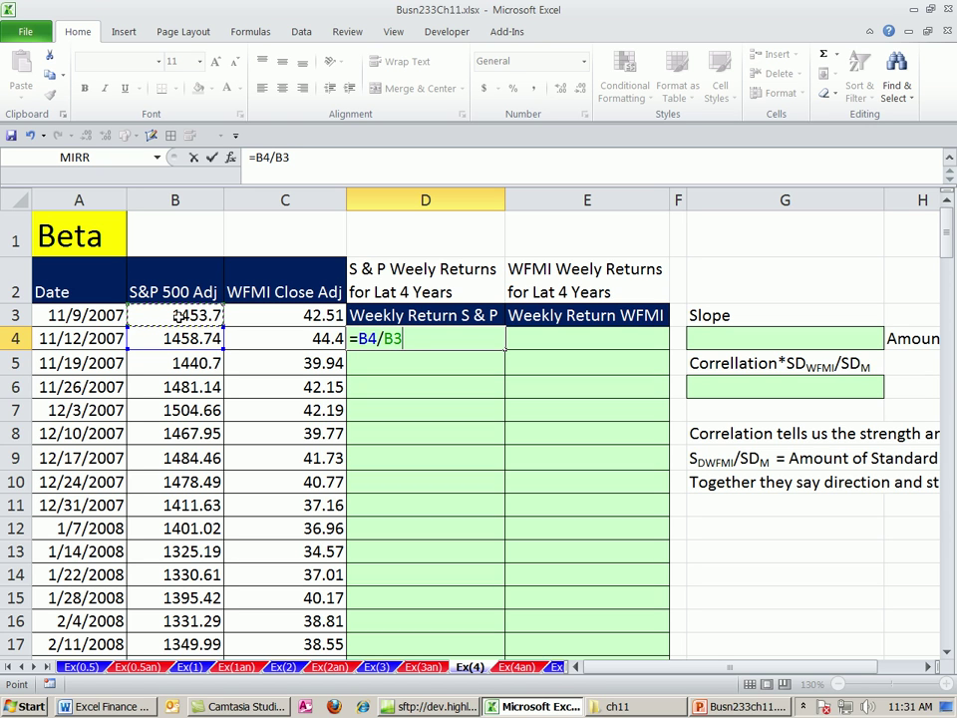
type("-1")
key("ctrl+Return")
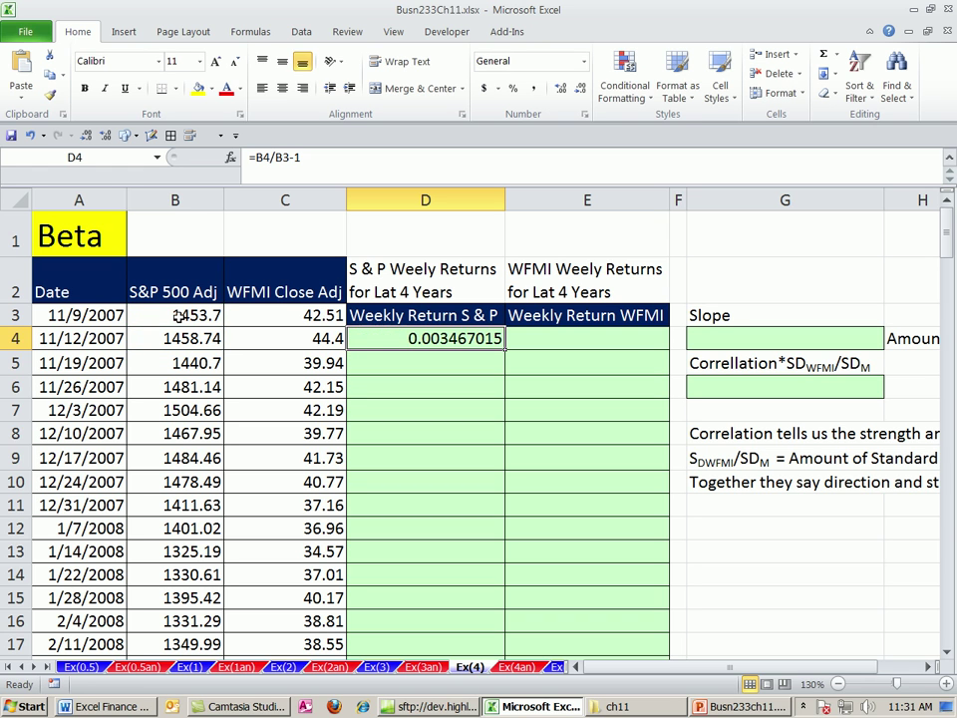
Check the formula in D4, and copy it across to E4 and down both weekly return columns to the last date.
key("F2")
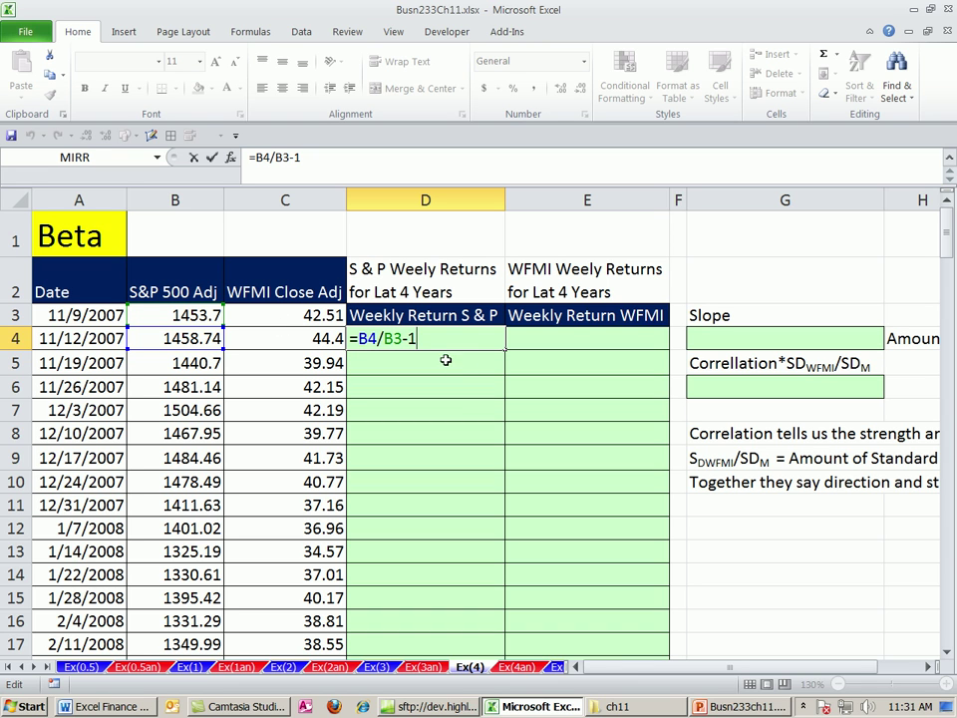
key("ctrl+Return")
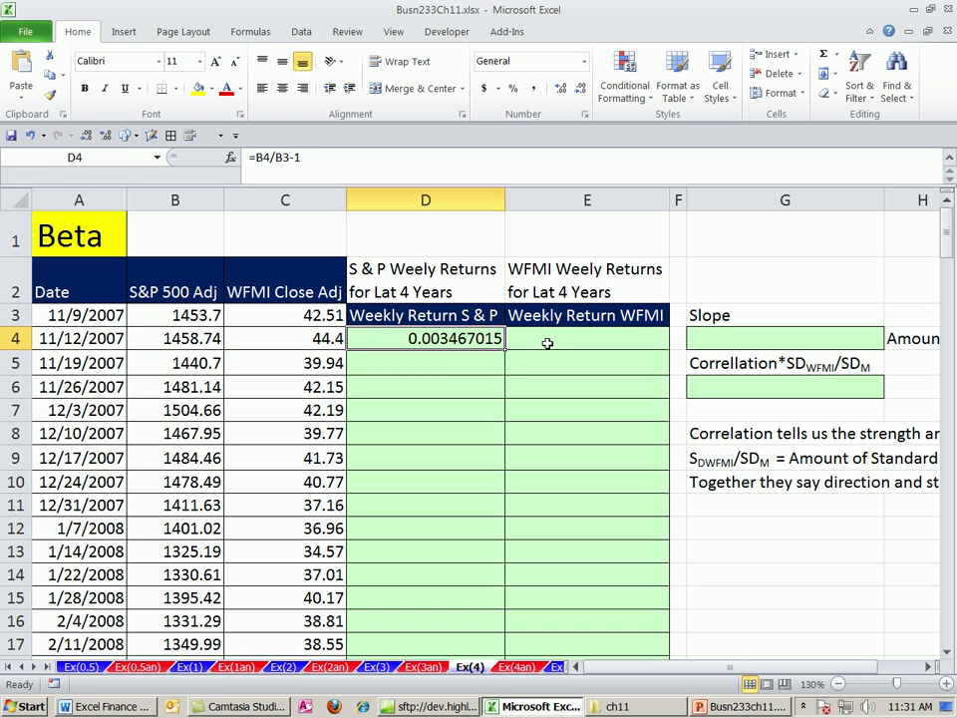
left_click_drag(537, 347, 647, 382)
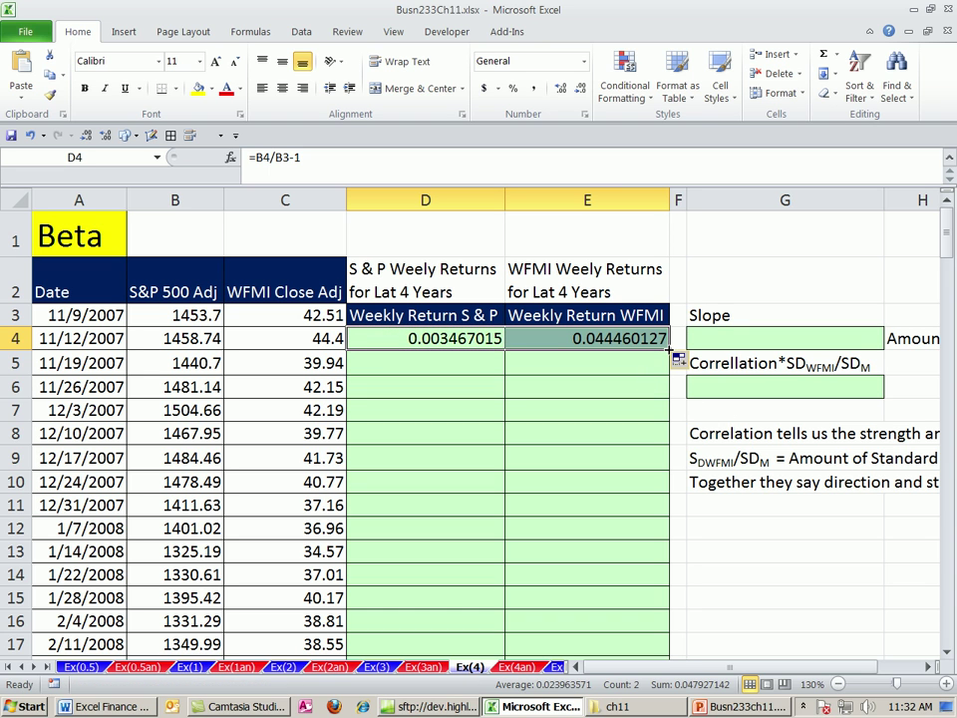
double_click(669, 347)
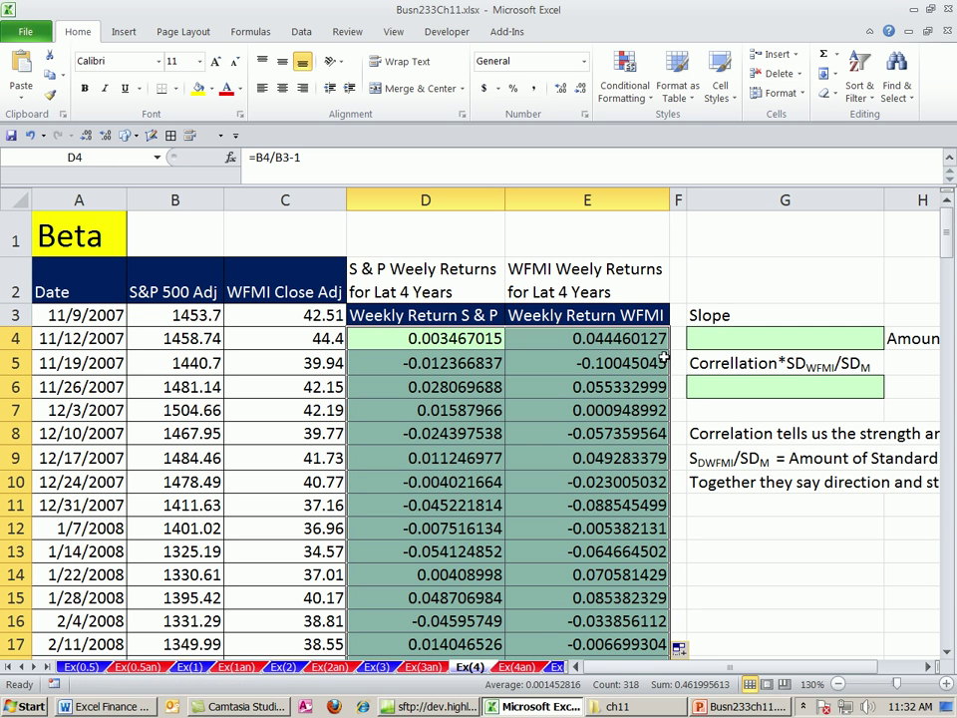
Insert a markers-only scatter chart from both weekly return columns, including their headers in row 3.
left_click_drag(404, 315, 522, 312)
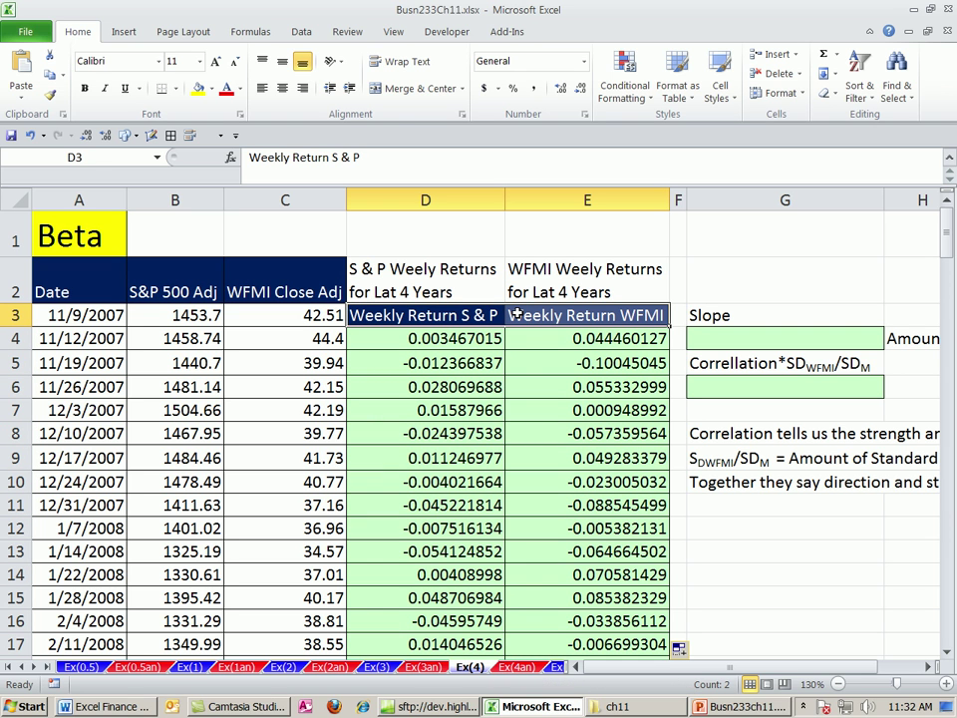
key("ctrl+shift+Down")
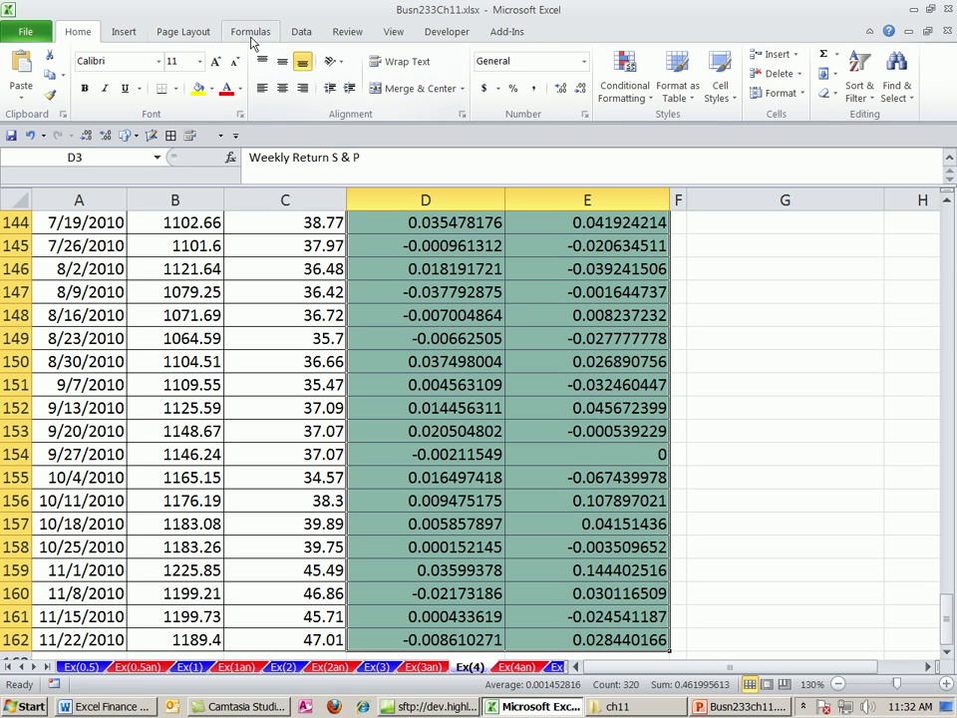
left_click(130, 33)
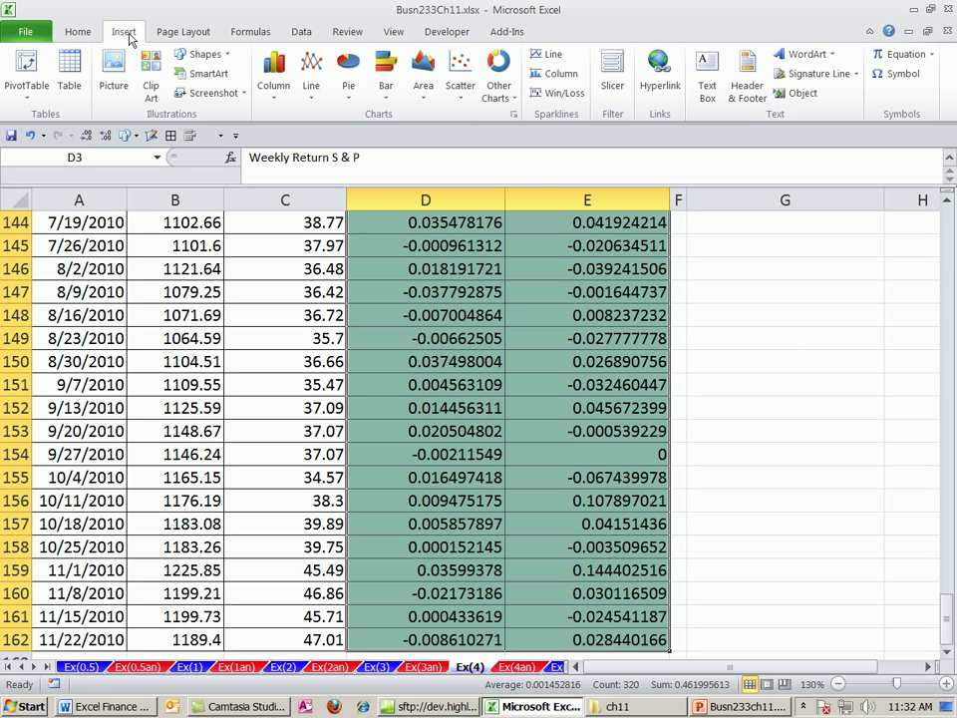
left_click(460, 85)
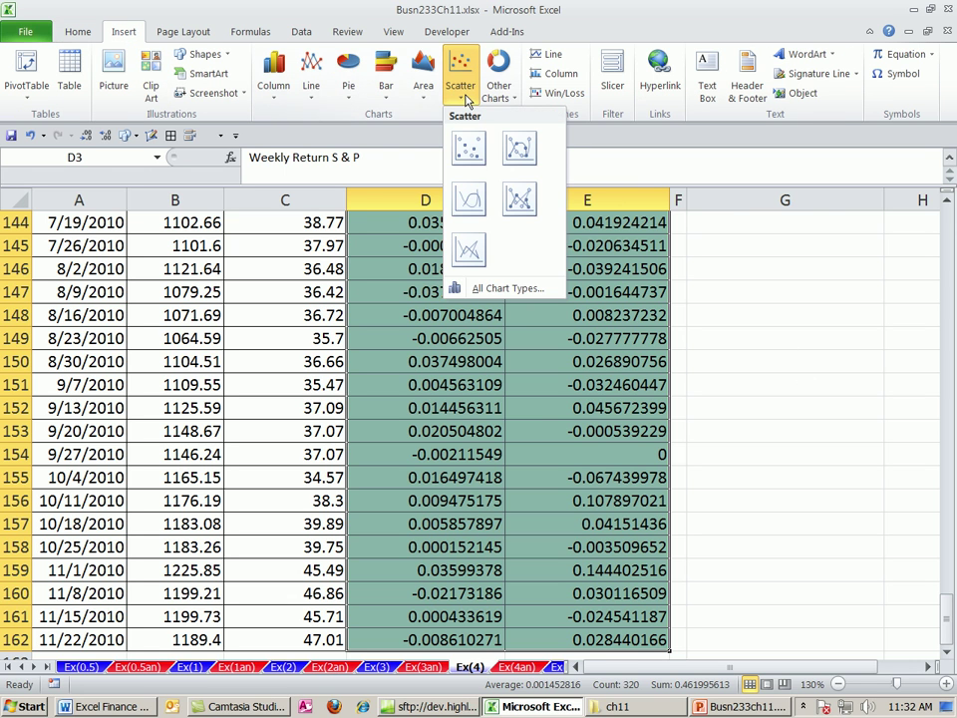
left_click(470, 150)
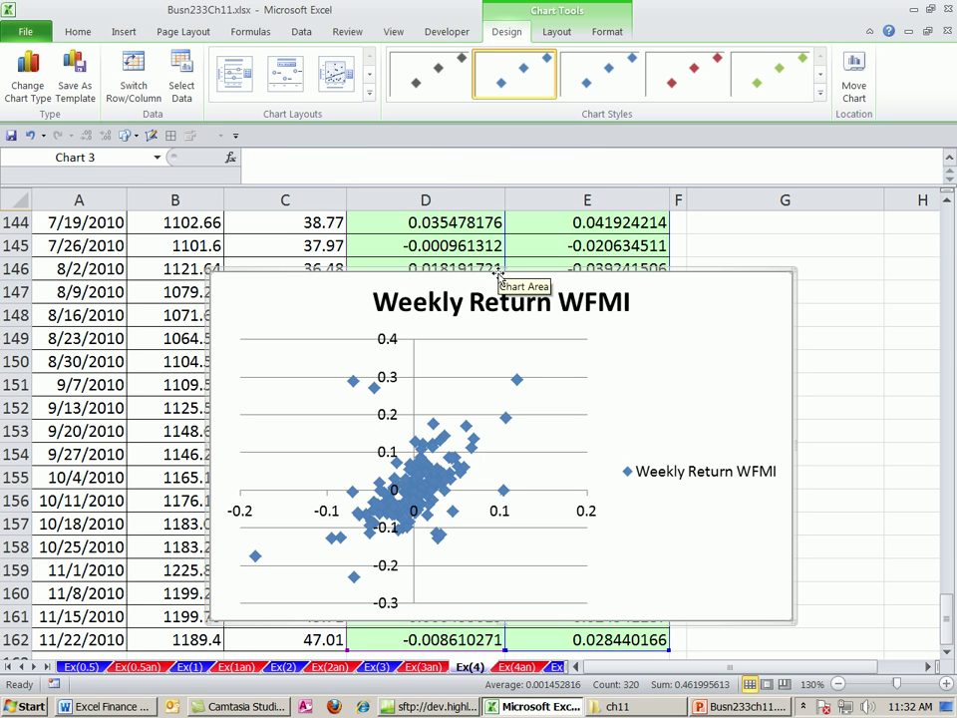
Relocate the scatter chart from the end of the data to the start of the sheet by cutting and pasting it at A1.
left_click_drag(498, 277, 456, 272)
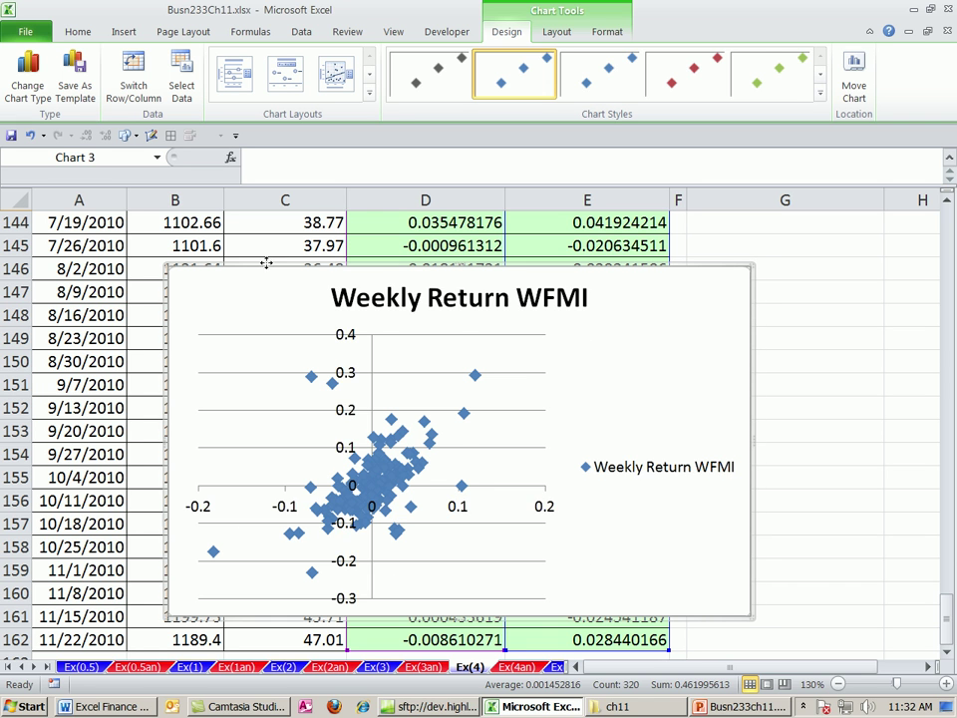
left_click_drag(266, 265, 263, 259)
key("ctrl+x")
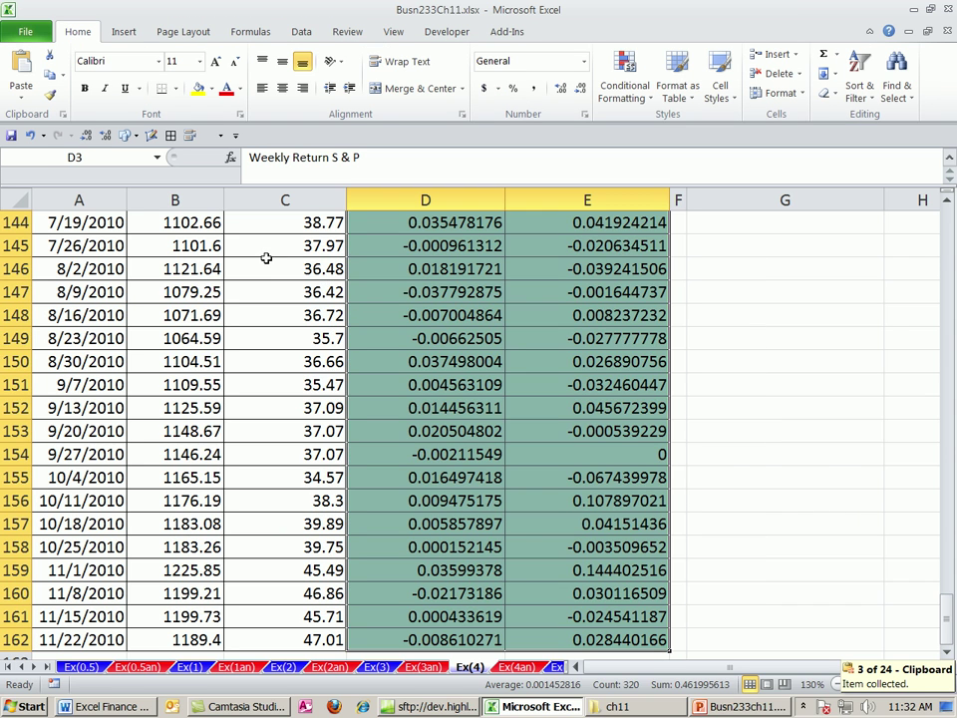
key("ctrl+Home")
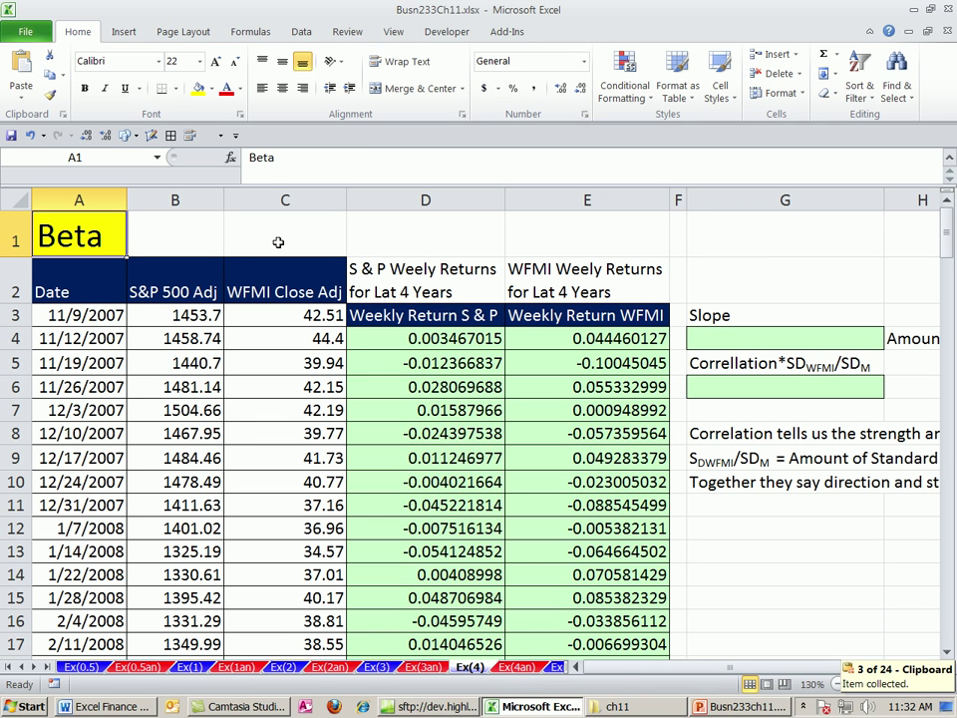
key("ctrl+v")
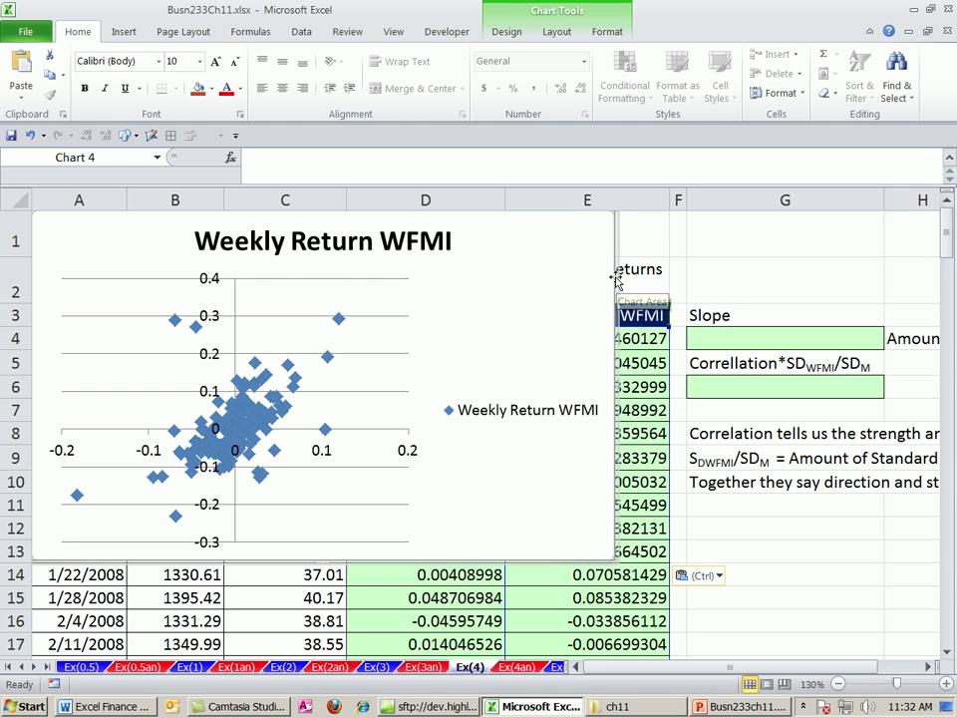
left_click_drag(618, 269, 661, 305)
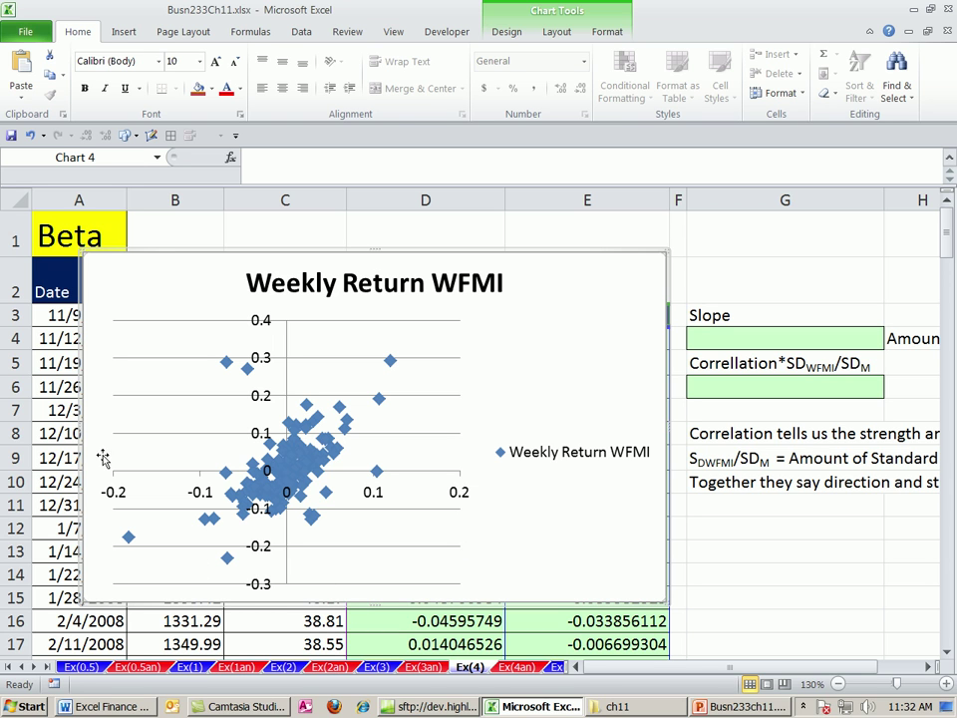
Delete the scatter chart's legend and add a primary horizontal axis title below the axis.
left_click(576, 456)
key("Delete")
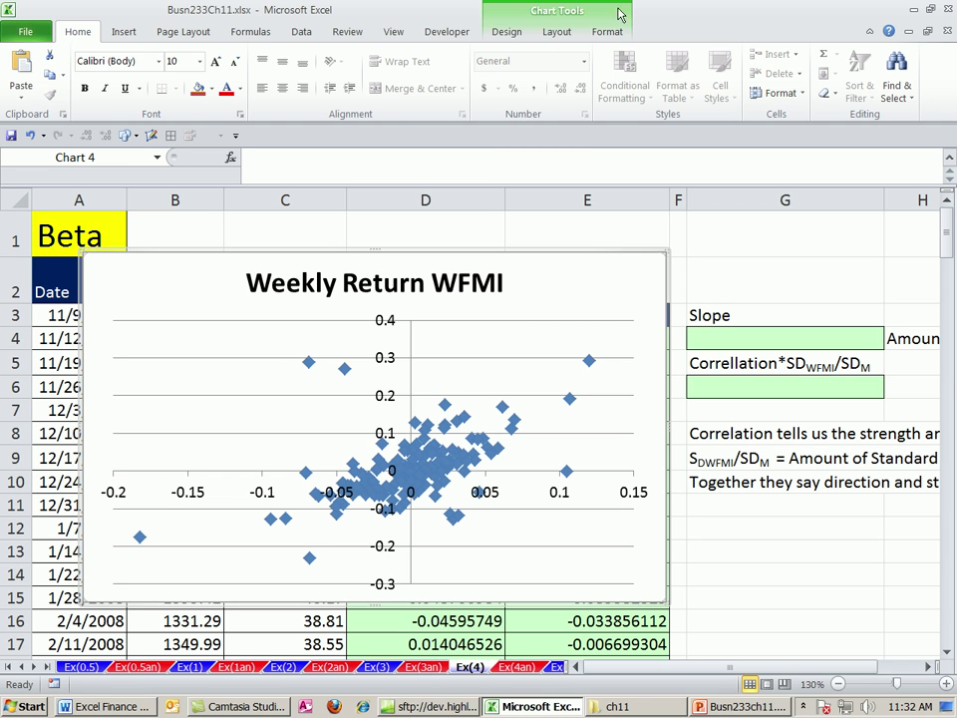
left_click(575, 40)
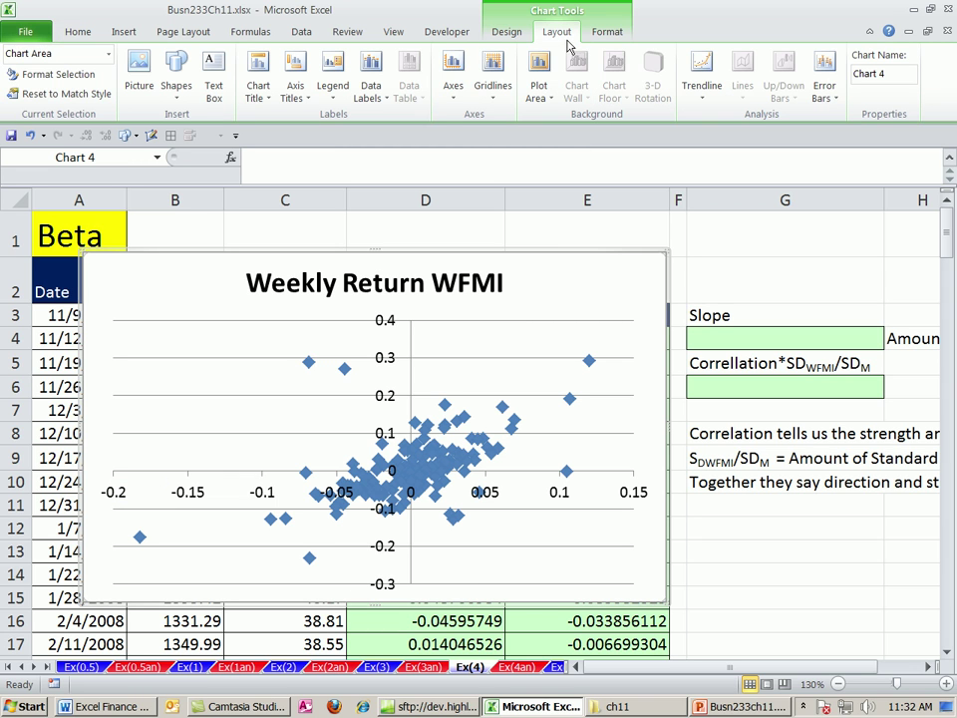
left_click(305, 104)
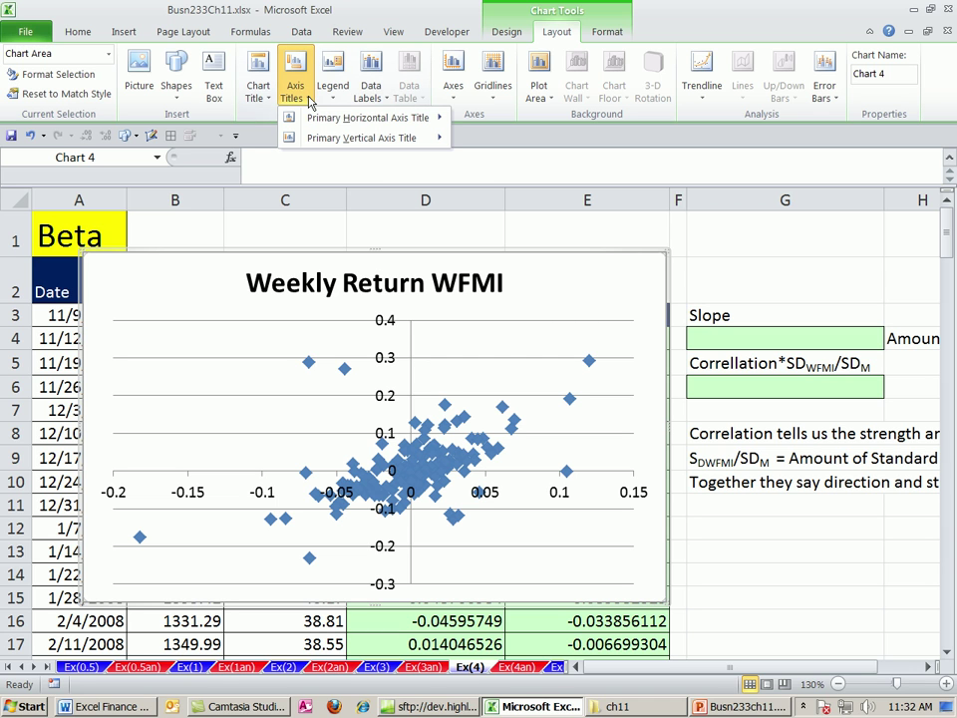
mouse_move(316, 117)
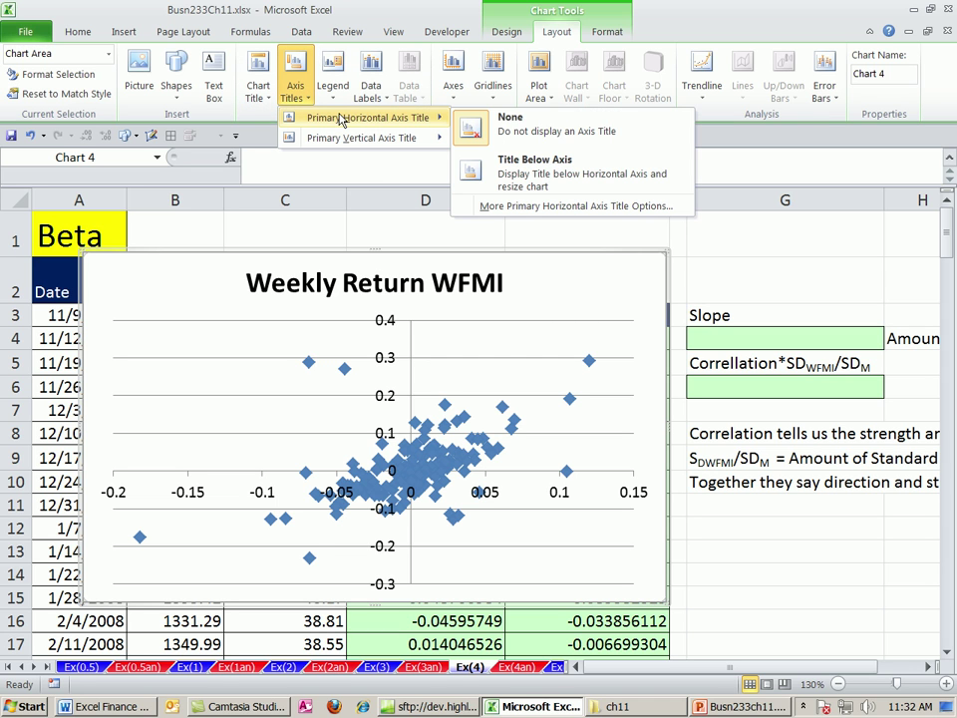
left_click(509, 178)
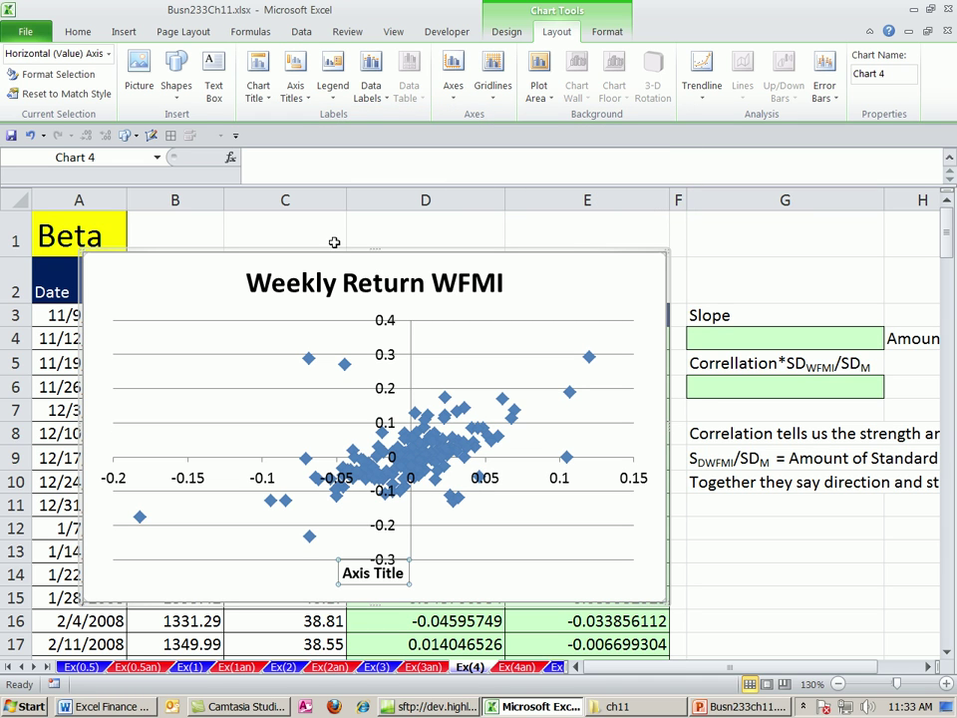
Move the scatter chart below the row 2 headers and link its horizontal axis title to cell D2.
left_click_drag(335, 244, 370, 302)
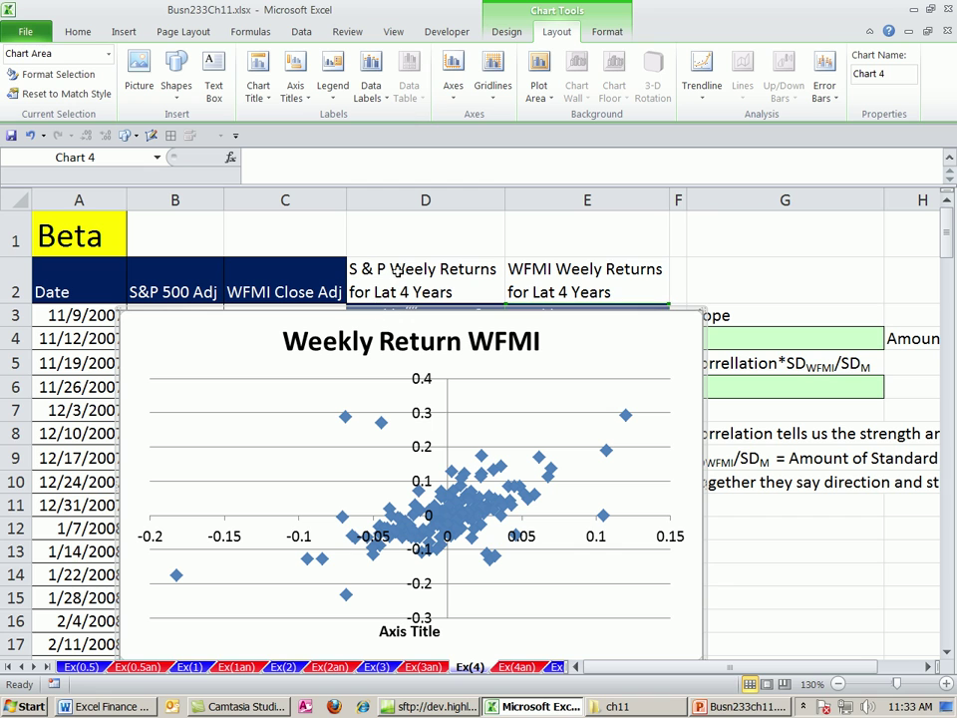
left_click(439, 630)
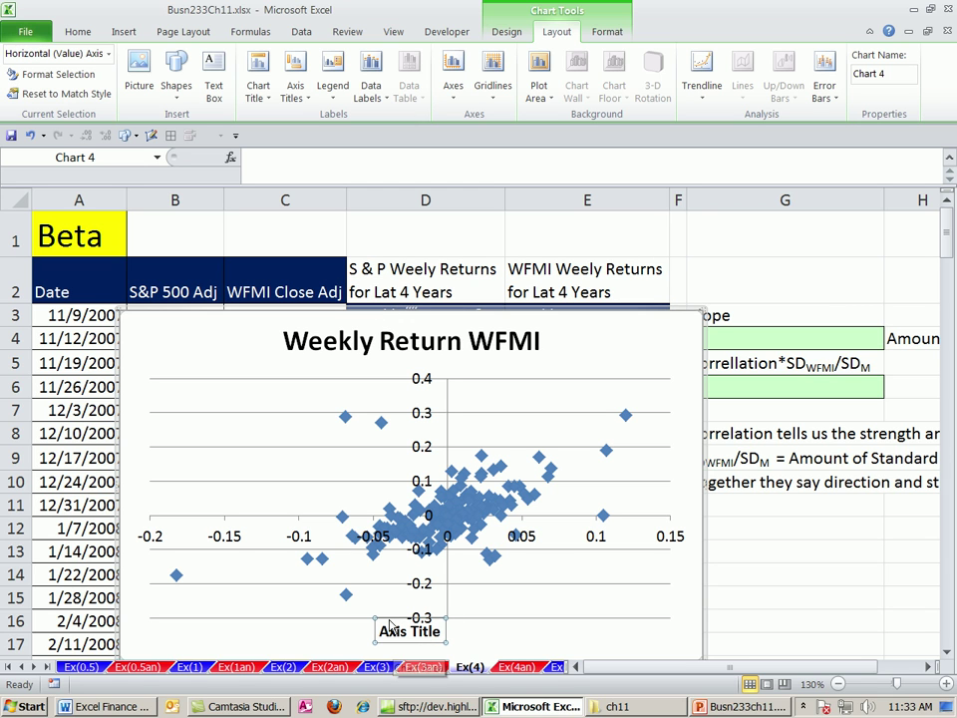
left_click(309, 153)
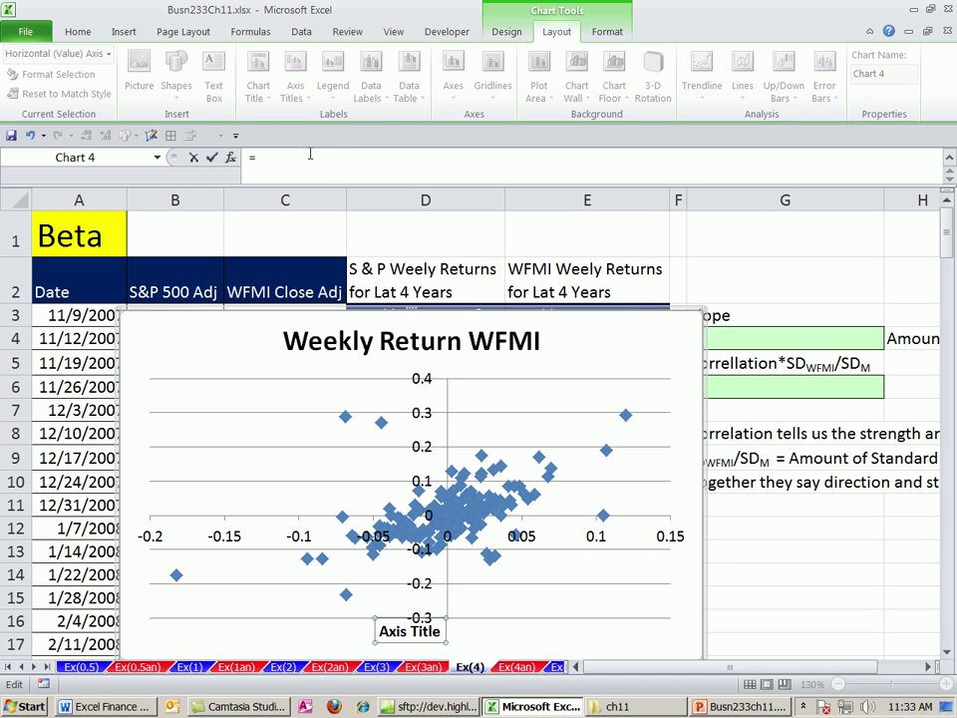
left_click(439, 281)
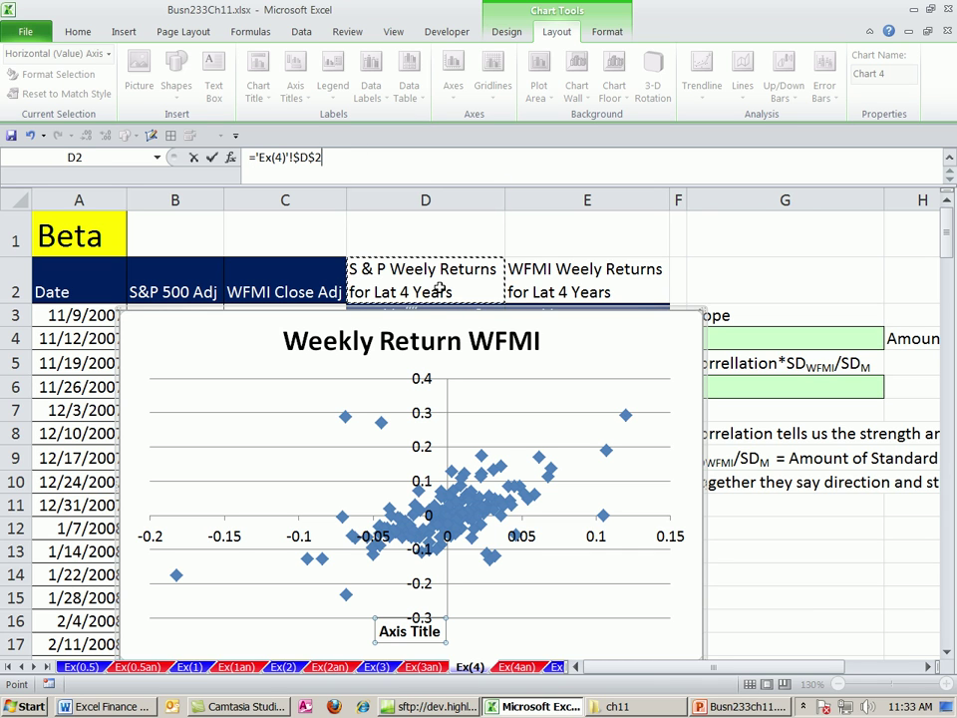
key("Return")
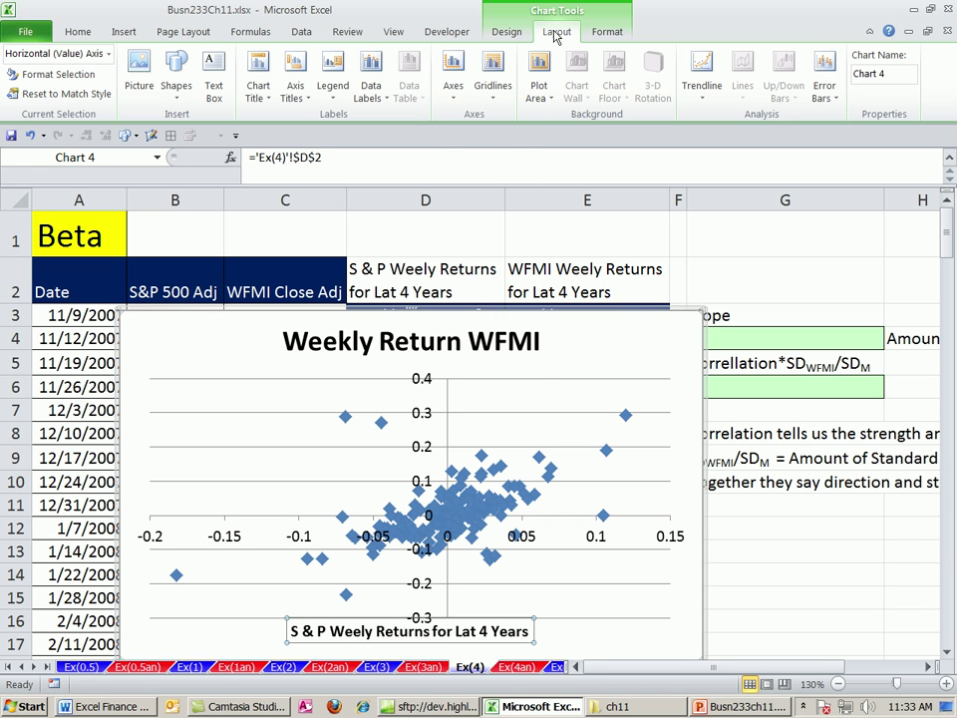
Add a rotated primary vertical axis title to the chart and link it to cell E2.
left_click(302, 84)
mouse_move(419, 137)
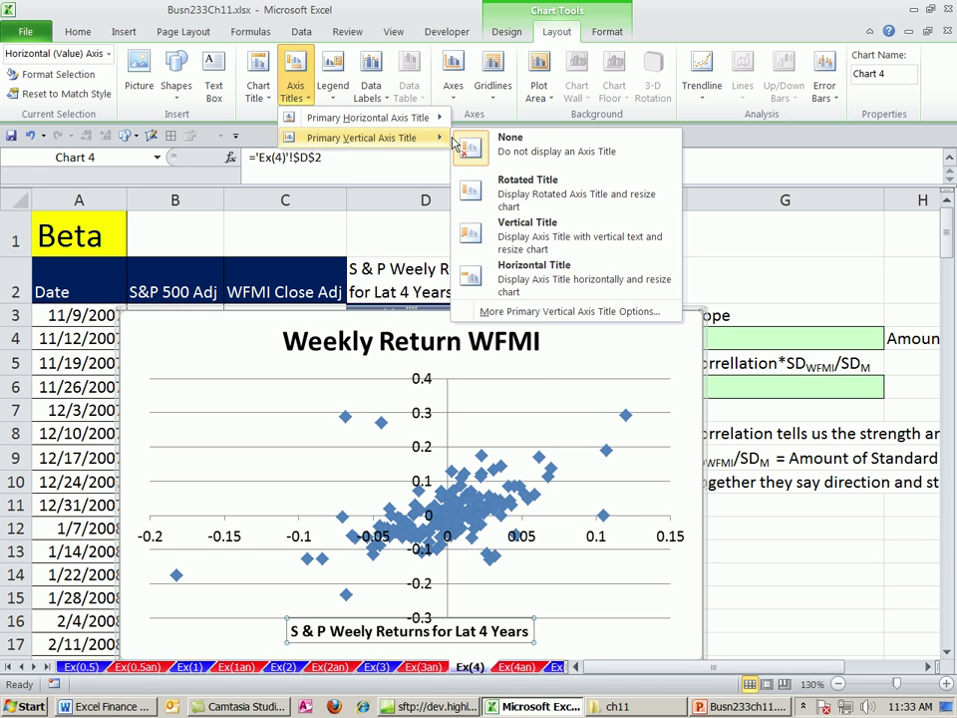
left_click(474, 200)
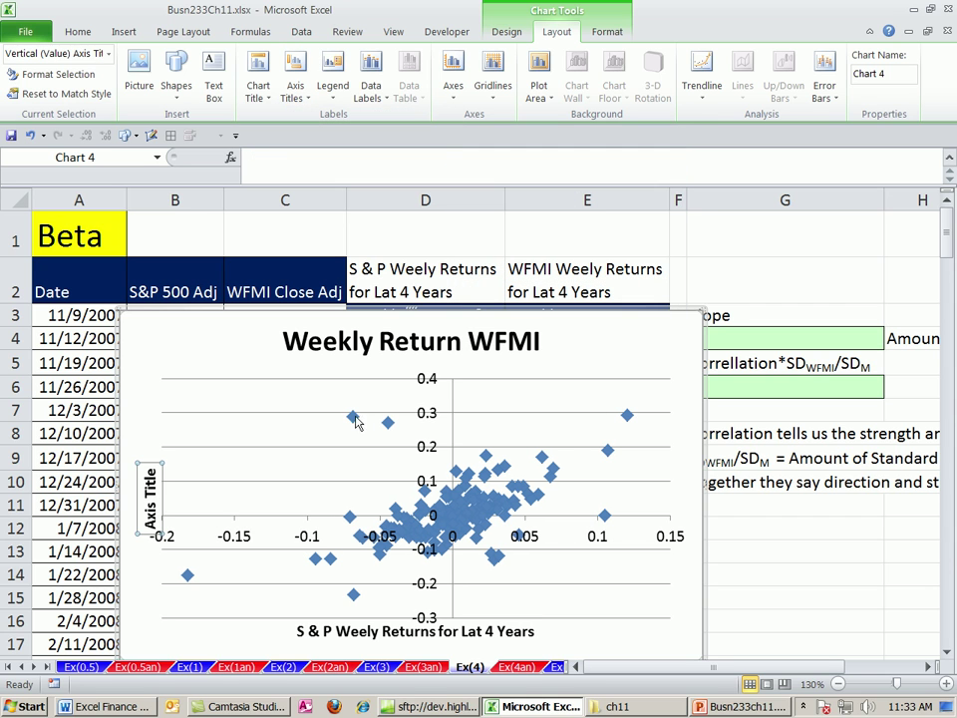
left_click(284, 159)
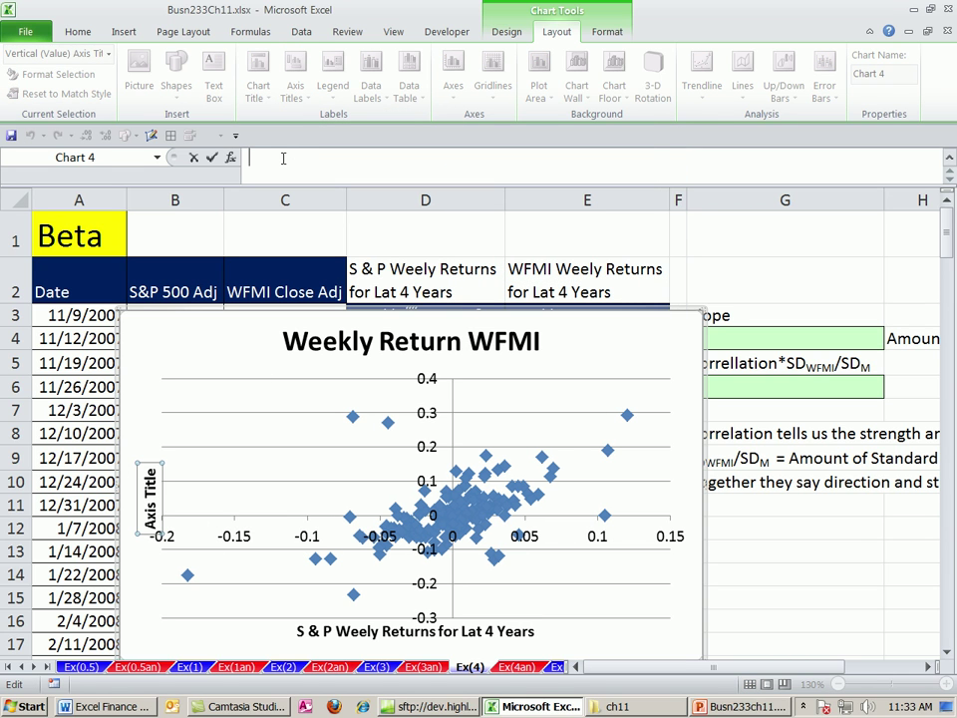
type("=")
left_click(558, 289)
key("Return")
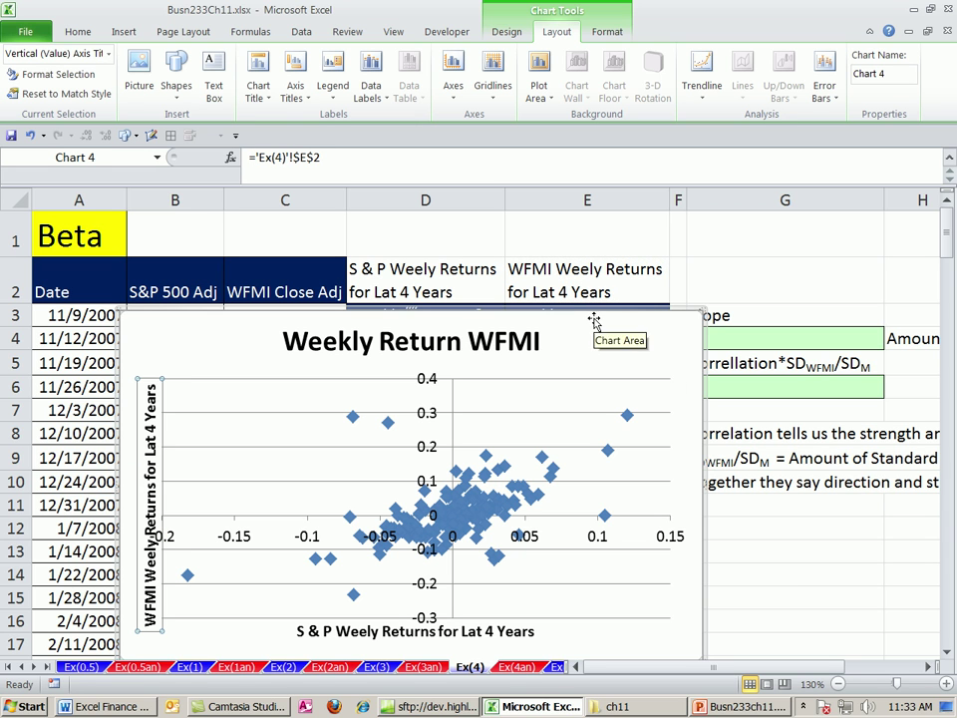
Change the chart title to "Beta For WFMI".
left_click(489, 342)
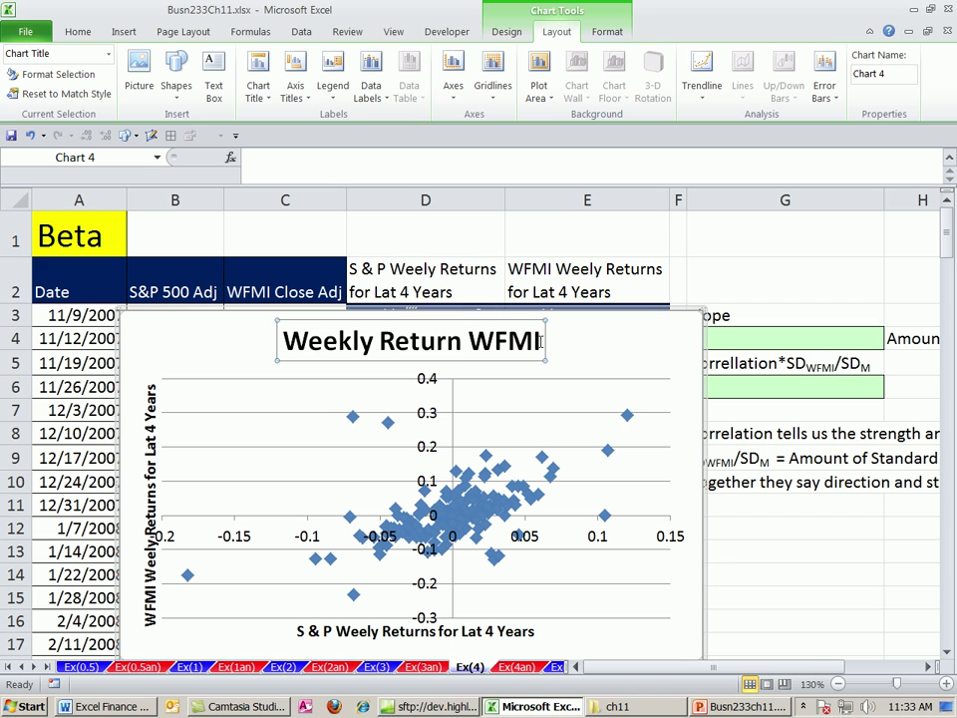
left_click(366, 157)
type("B")
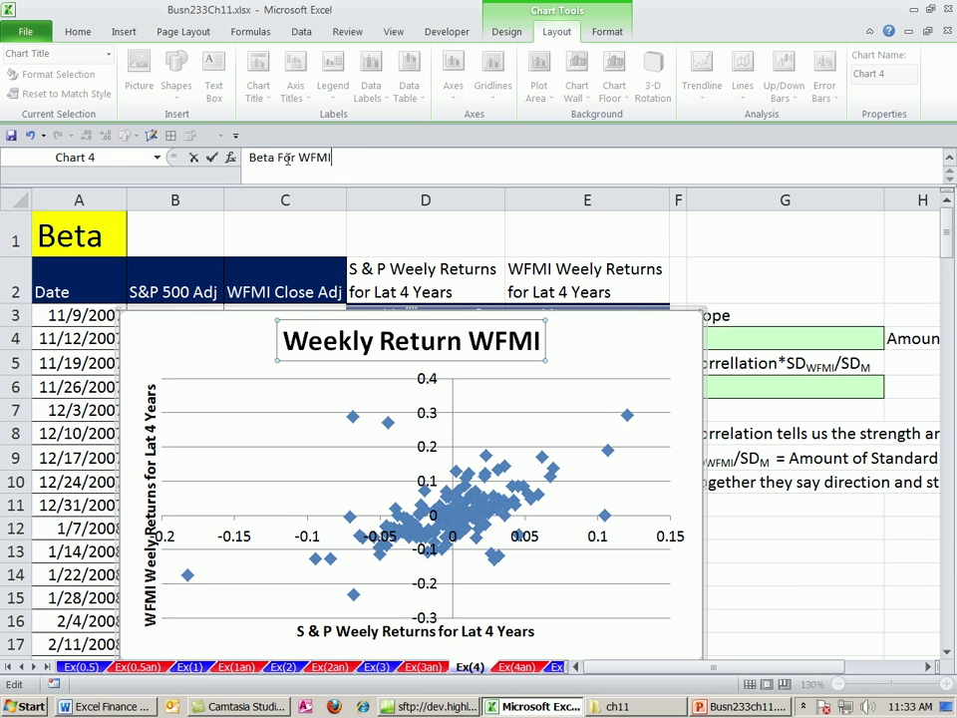
type("eta For WFMI")
key("Return")
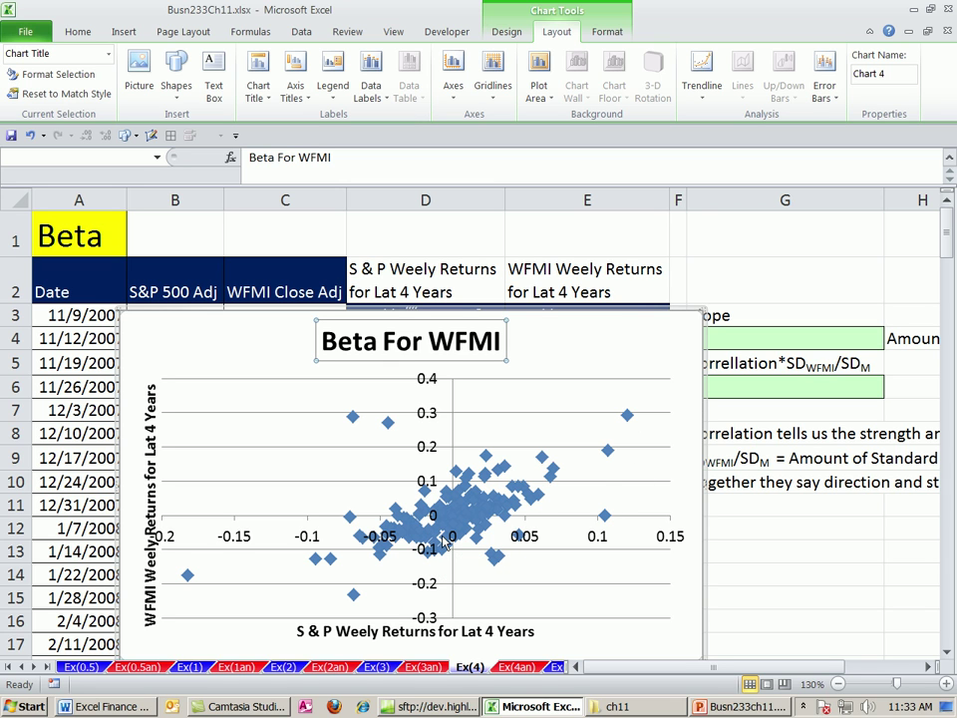
Add a linear trendline to the data series, displaying its equation and R-squared value on the chart.
mouse_move(482, 512)
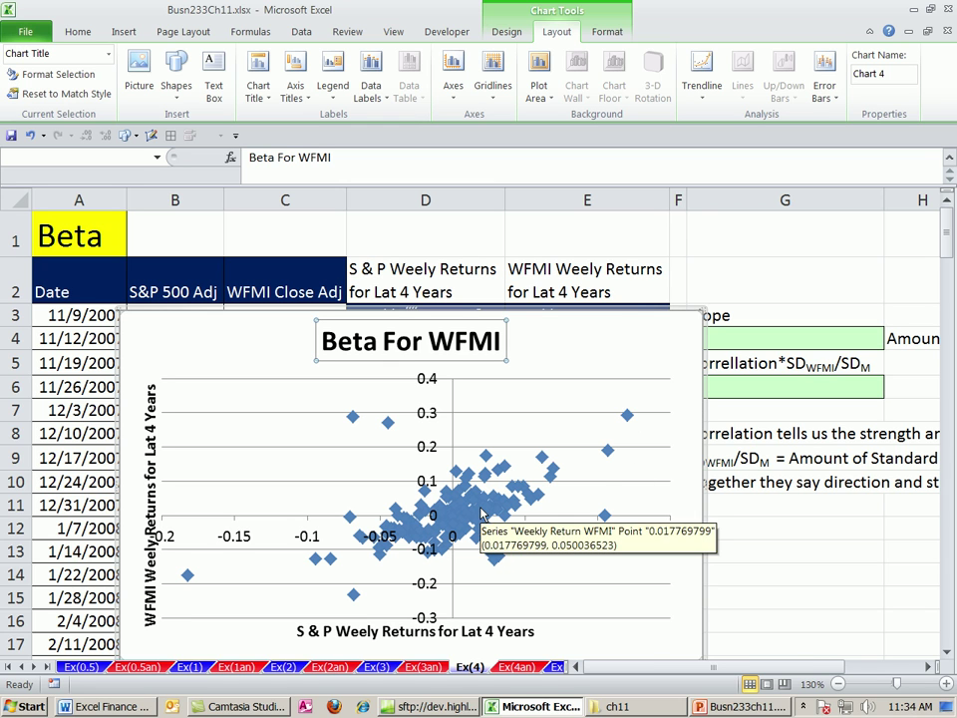
left_click(481, 512)
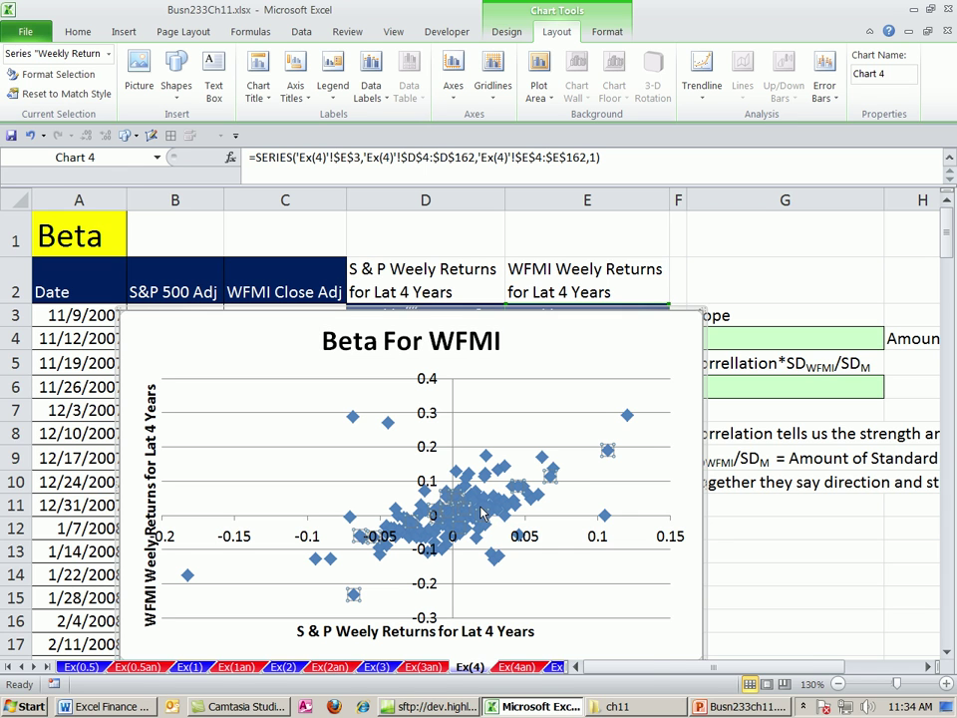
right_click(482, 513)
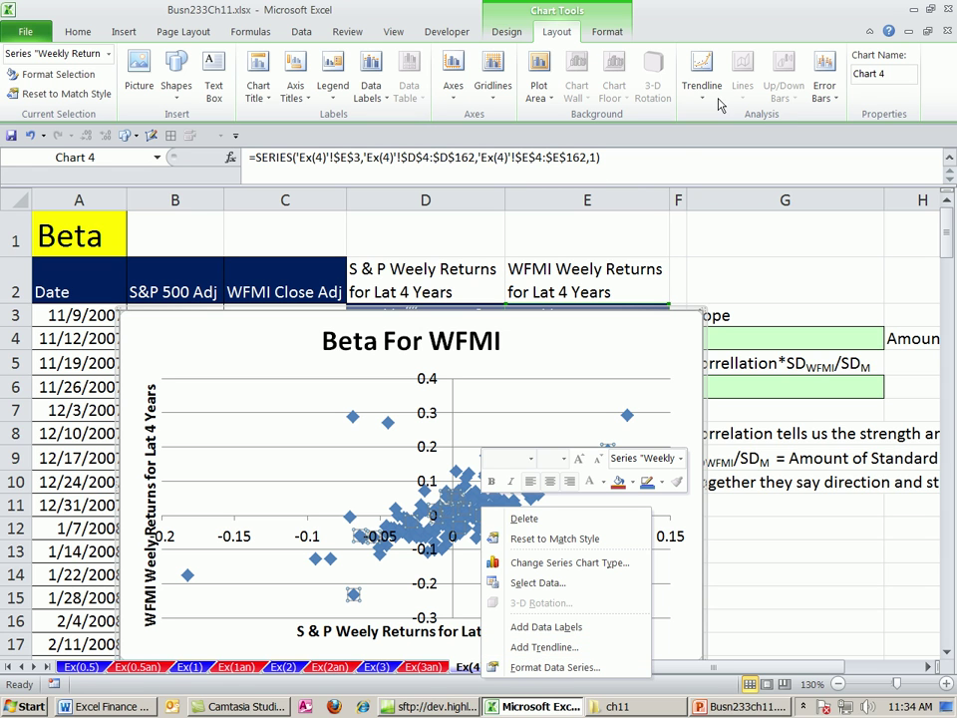
left_click(544, 646)
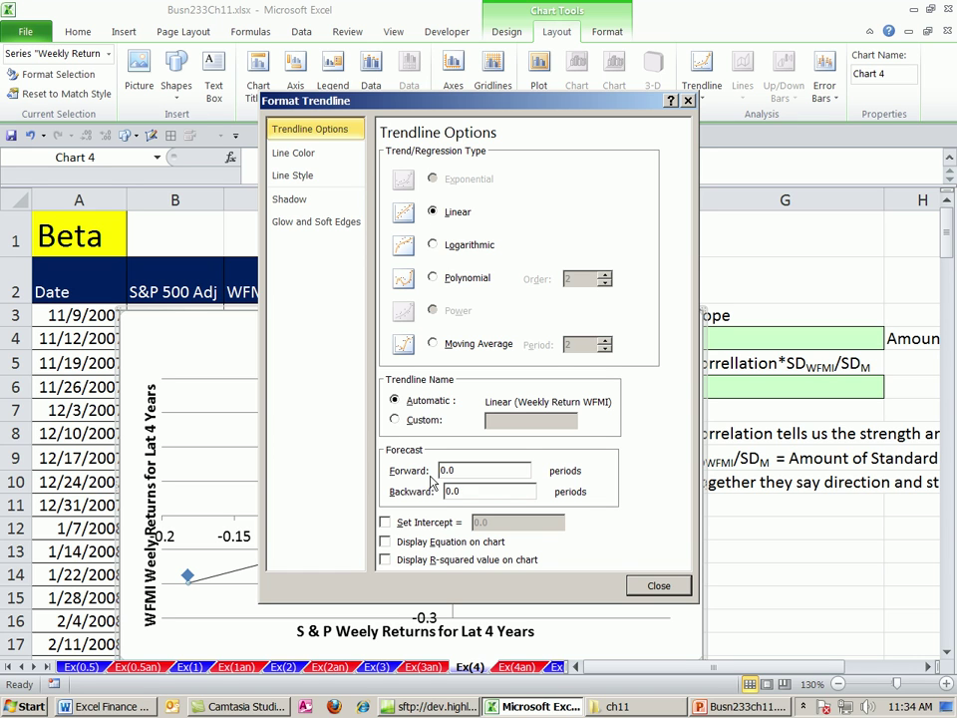
left_click(385, 542)
left_click(385, 560)
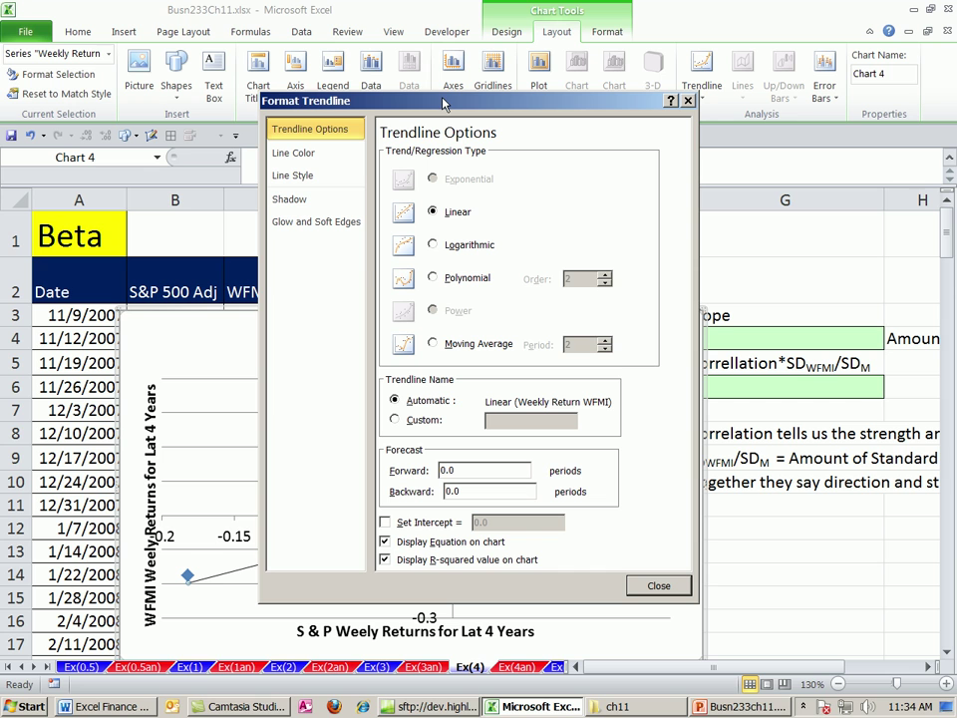
left_click(668, 588)
Place the trendline equation label beside the chart title, and move the chart below the notes in column G, starting at row 11.
left_click(495, 460)
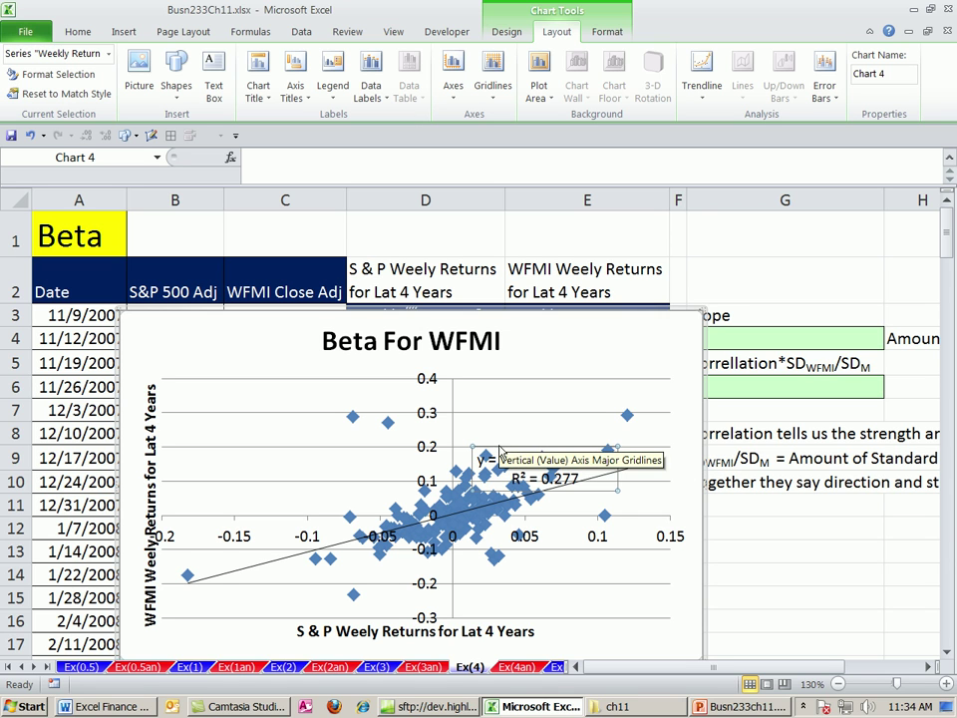
left_click_drag(498, 450, 553, 326)
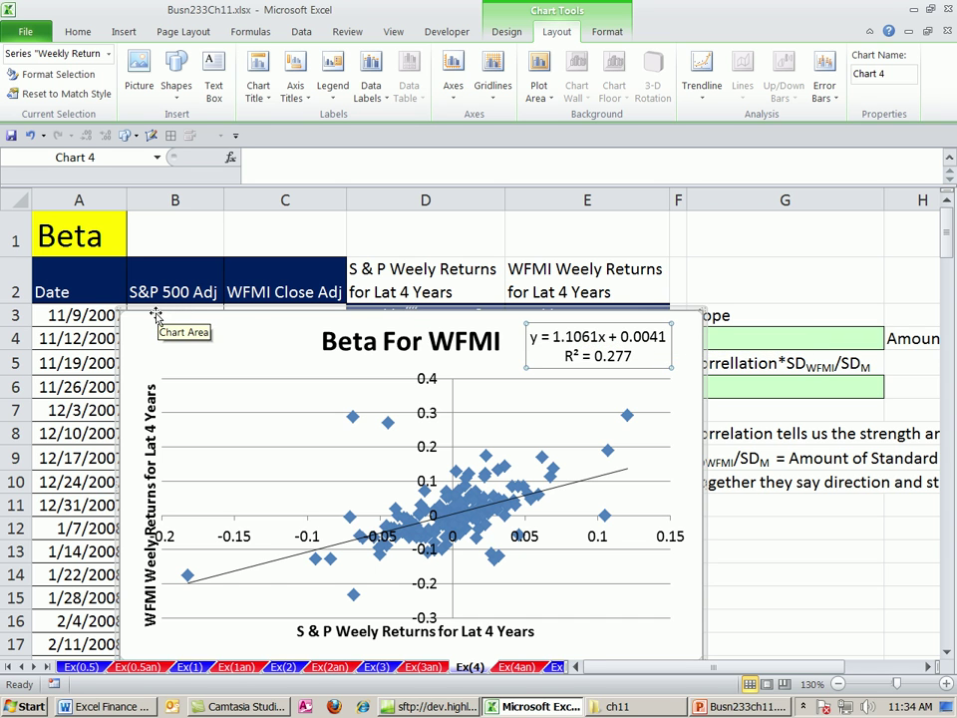
left_click_drag(156, 314, 713, 493)
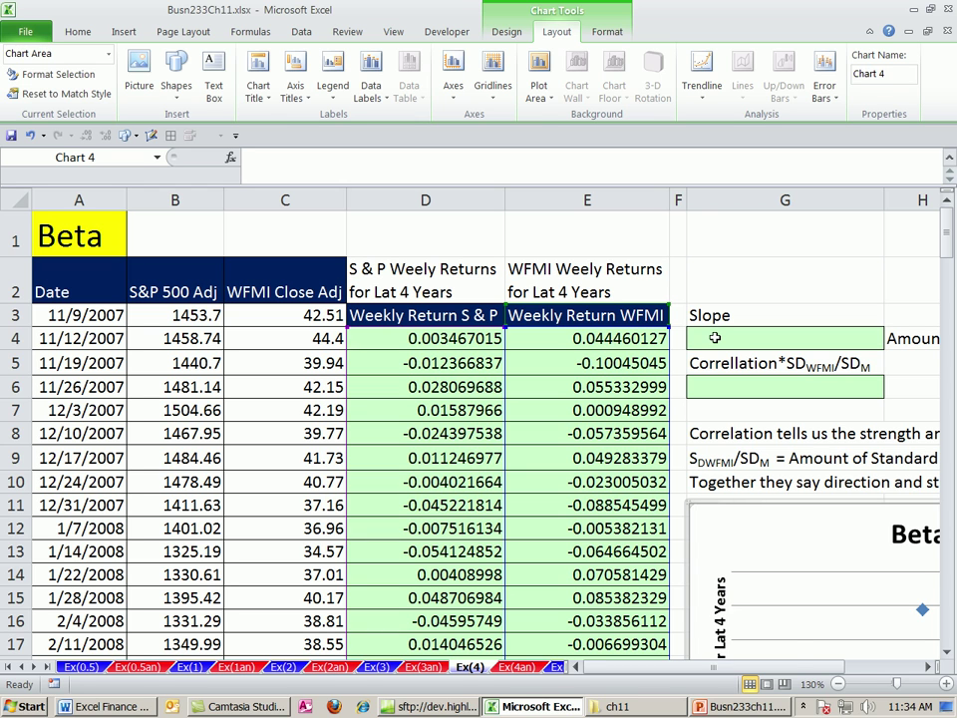
Calculate the slope in G4 with =SLOPE($E$4:$E$162,$D$4:$D$162), using WFMI returns as known y's and S&P returns as known x's.
left_click(714, 338)
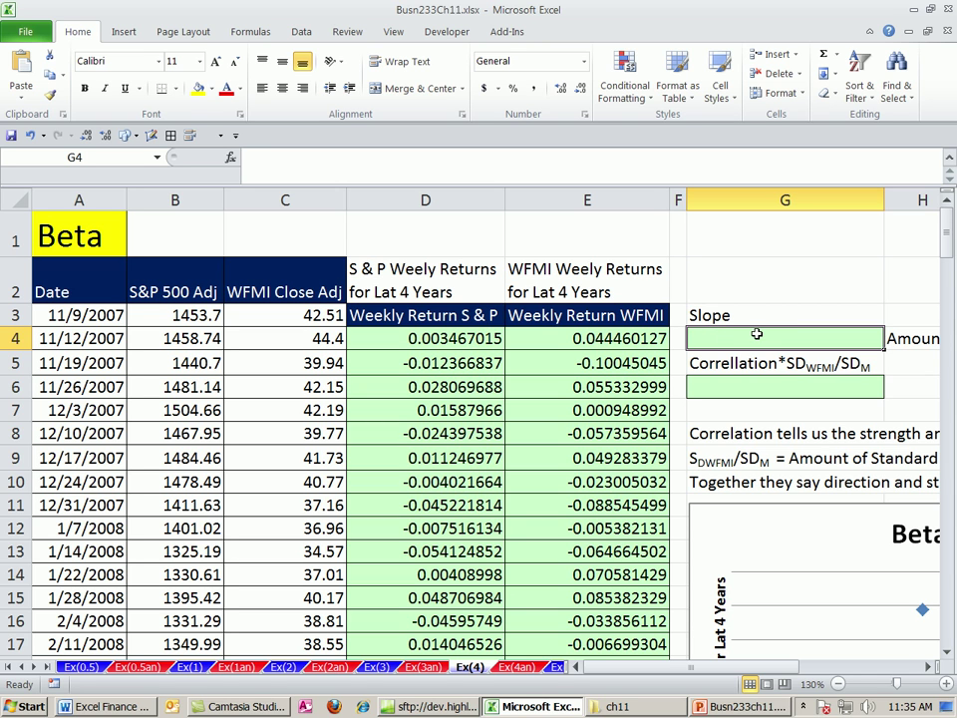
type("=sl")
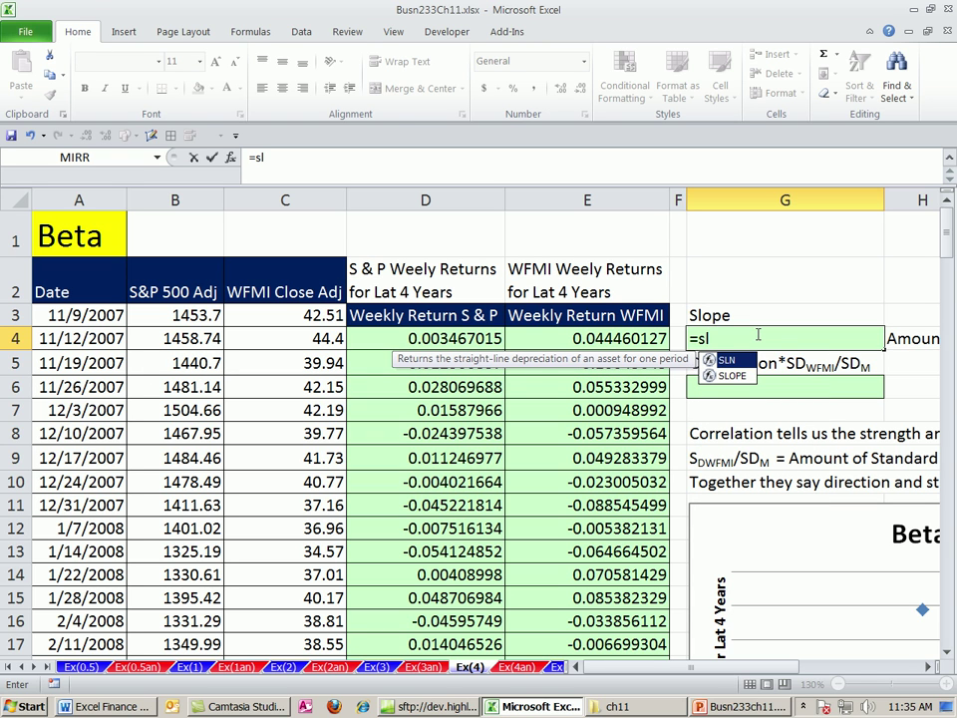
double_click(736, 374)
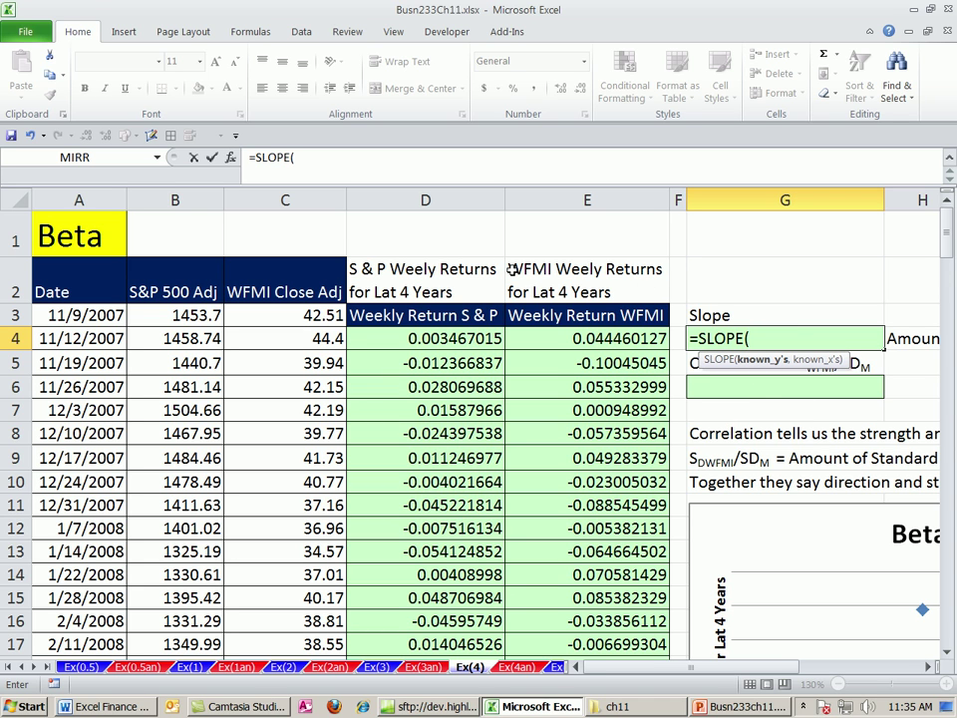
left_click(620, 339)
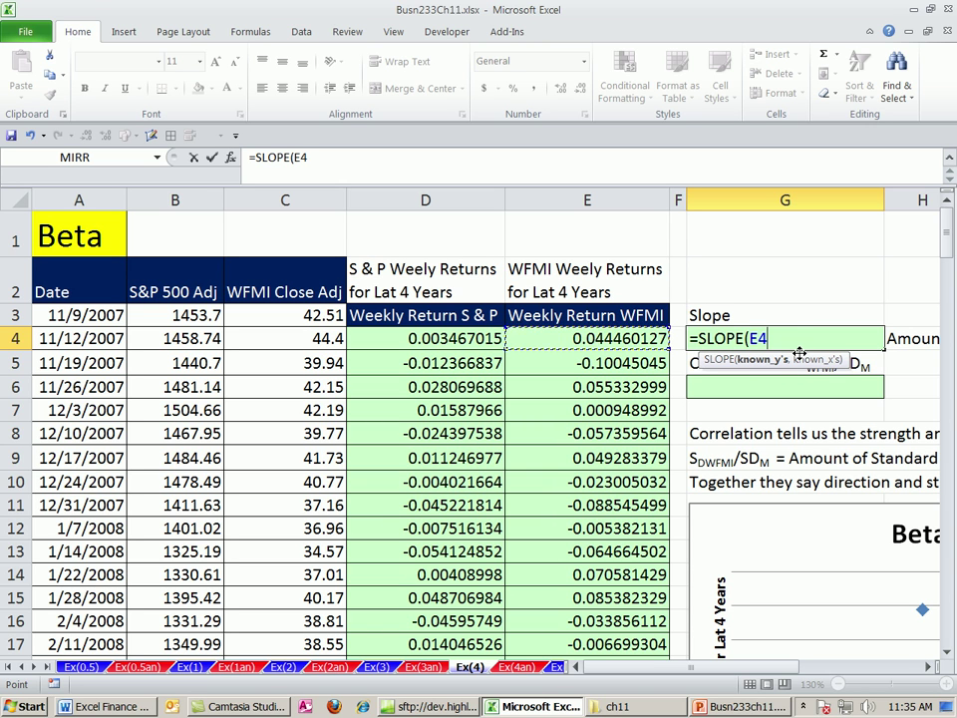
key("ctrl+shift+Down")
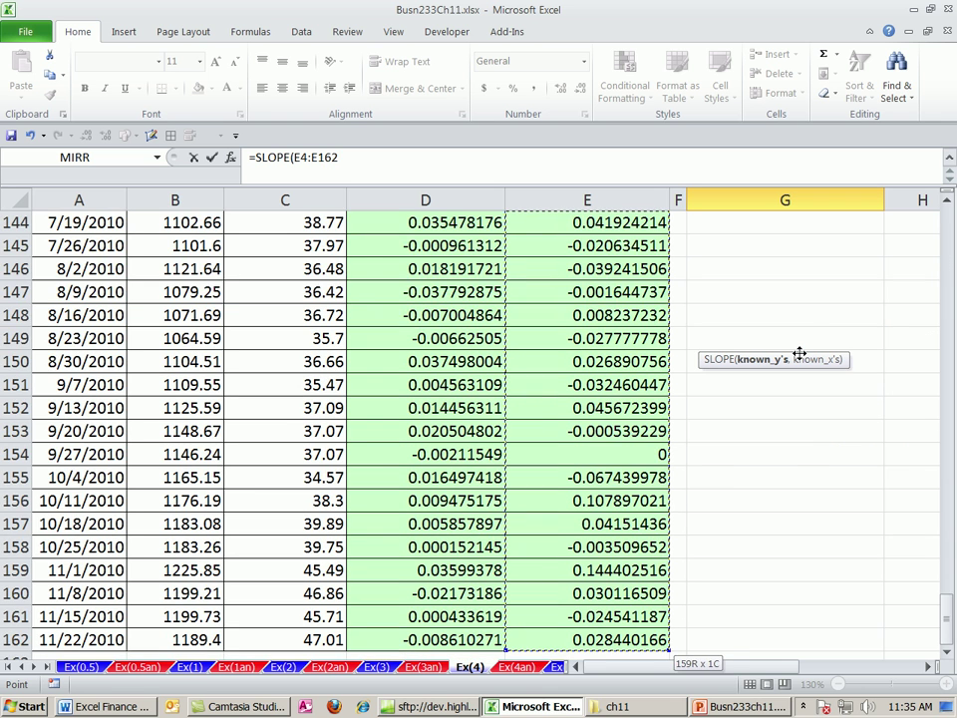
key("F4")
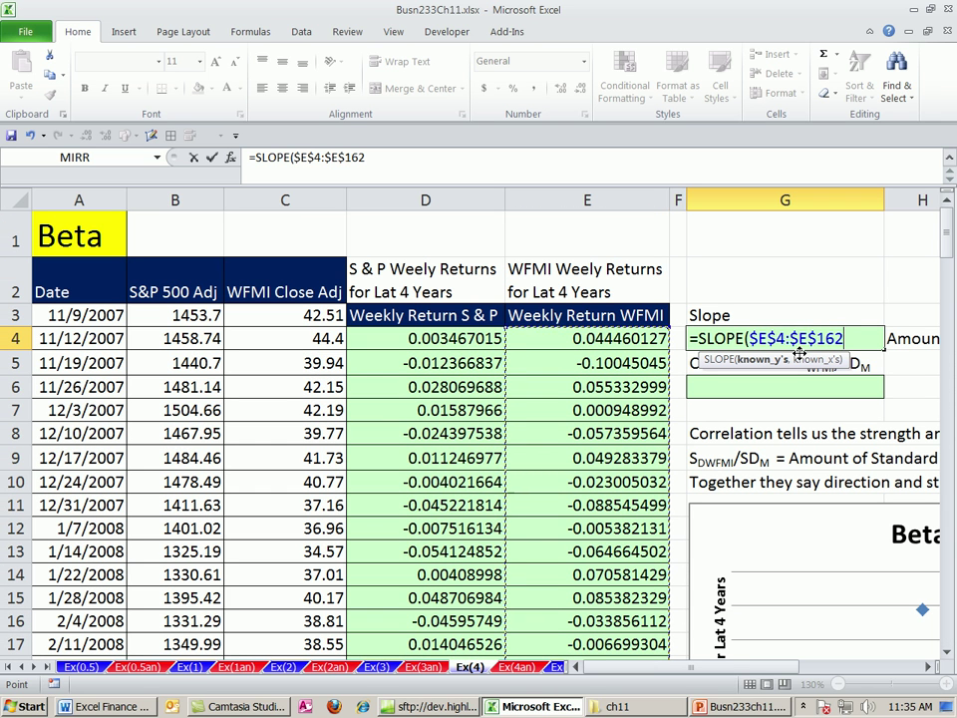
type(",")
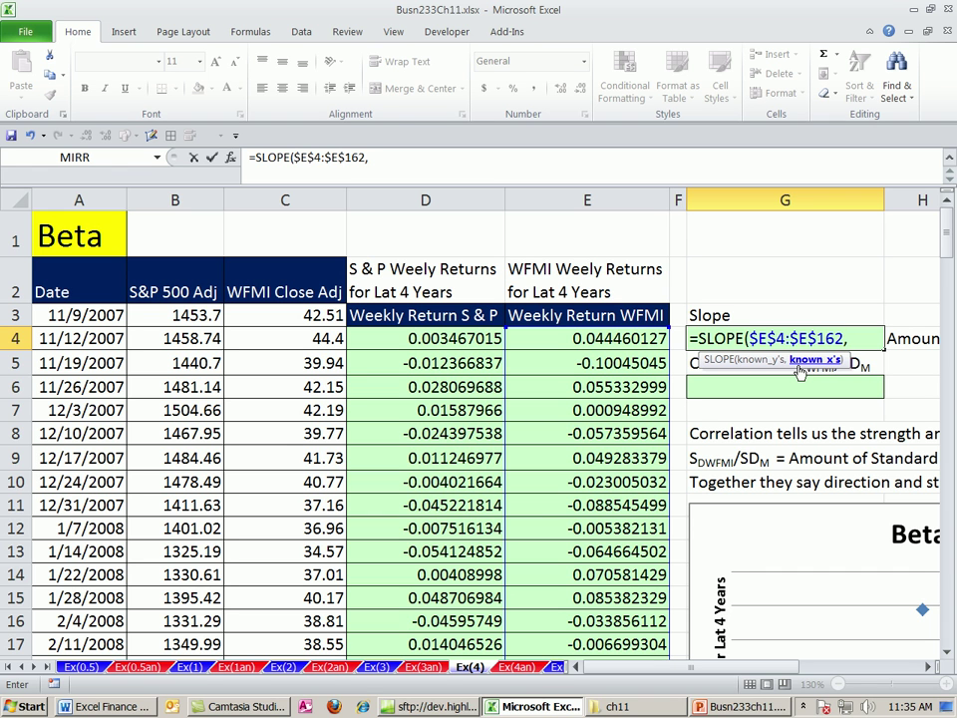
left_click(454, 339)
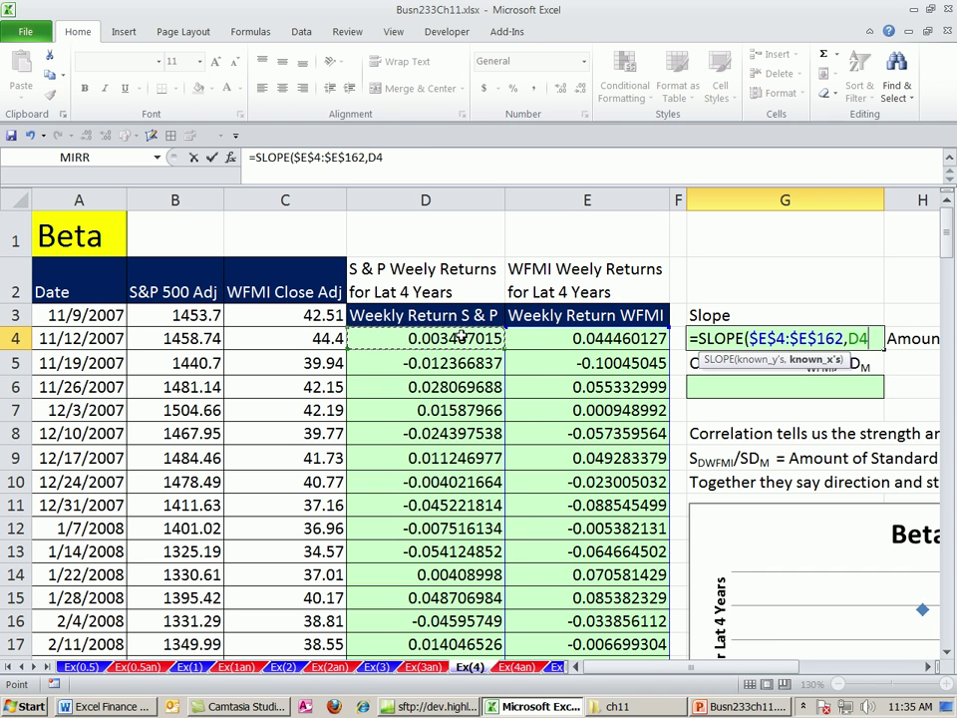
key("ctrl+shift+Down")
key("F4")
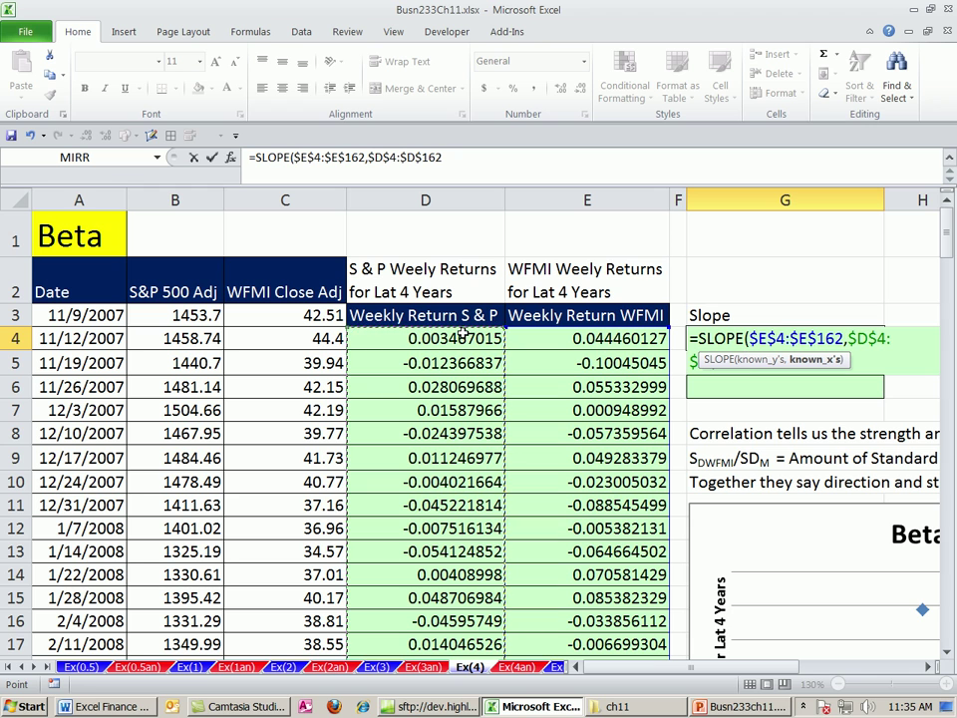
left_click_drag(691, 357, 664, 388)
type(")")
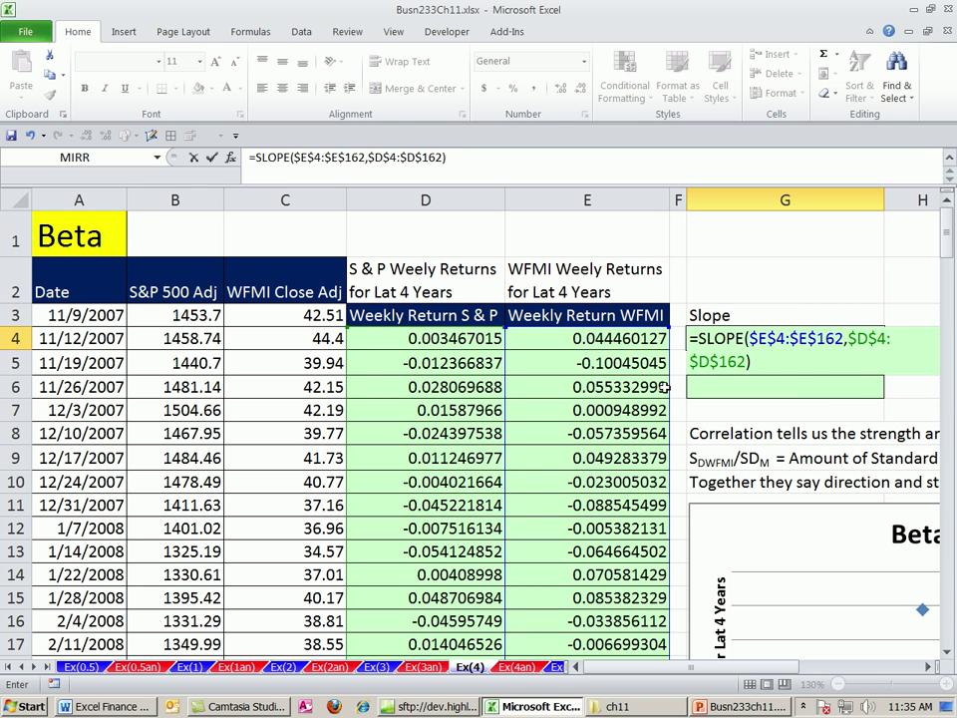
key("ctrl+Return")
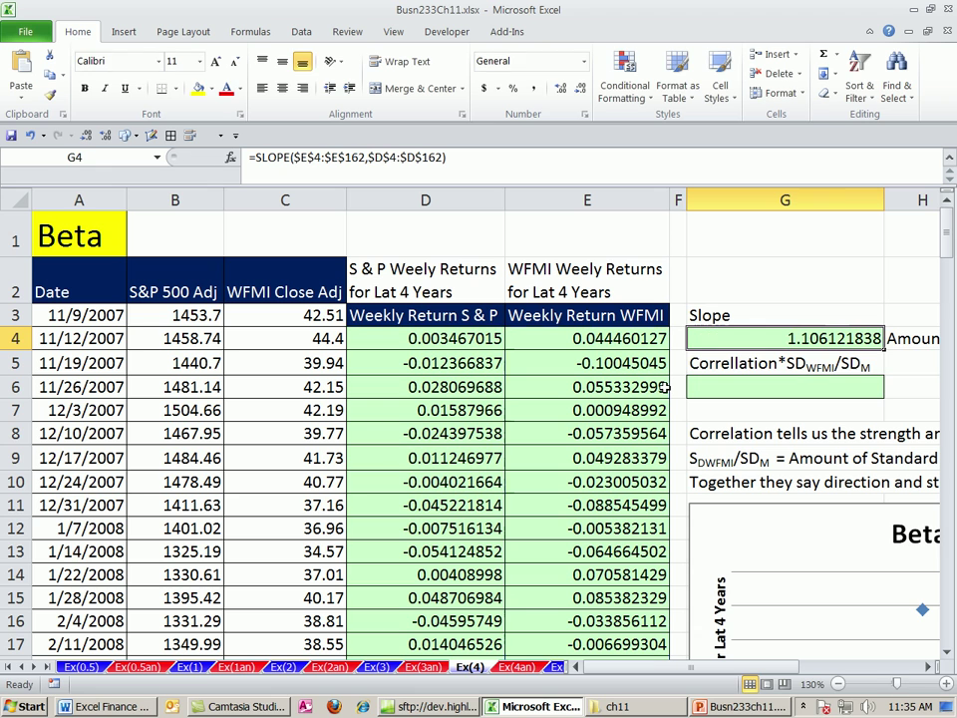
left_click(935, 670)
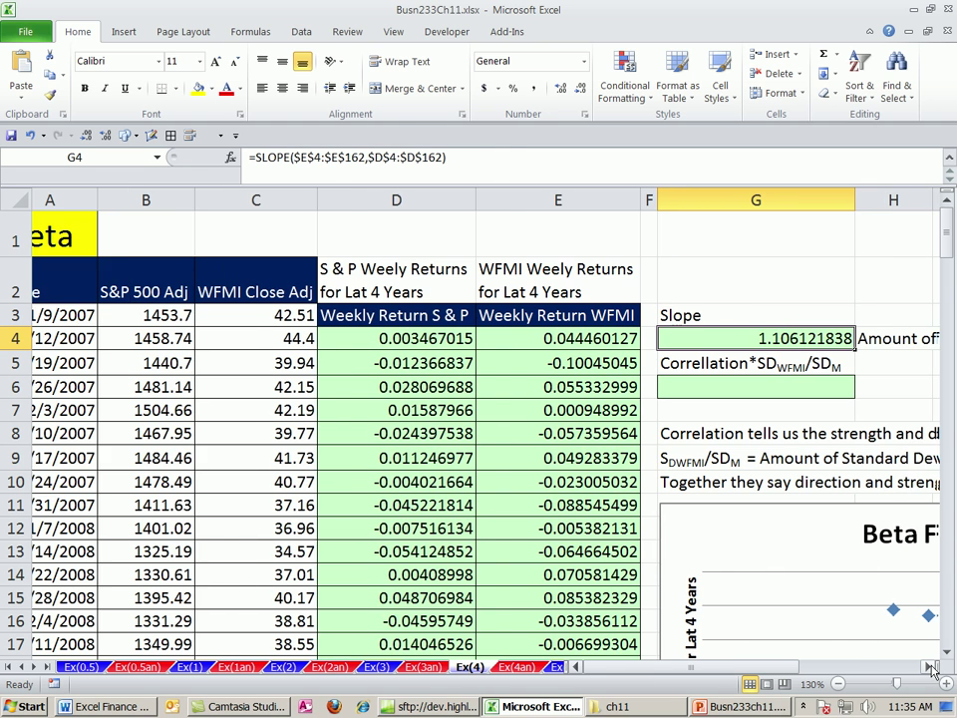
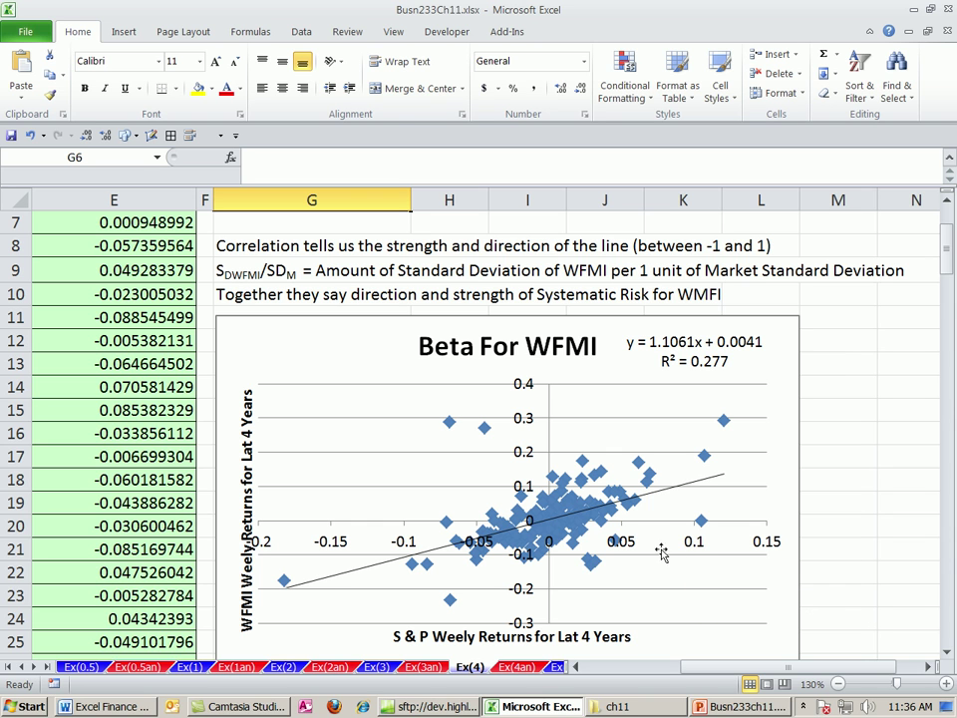
scroll(620, 541, "up", 2)
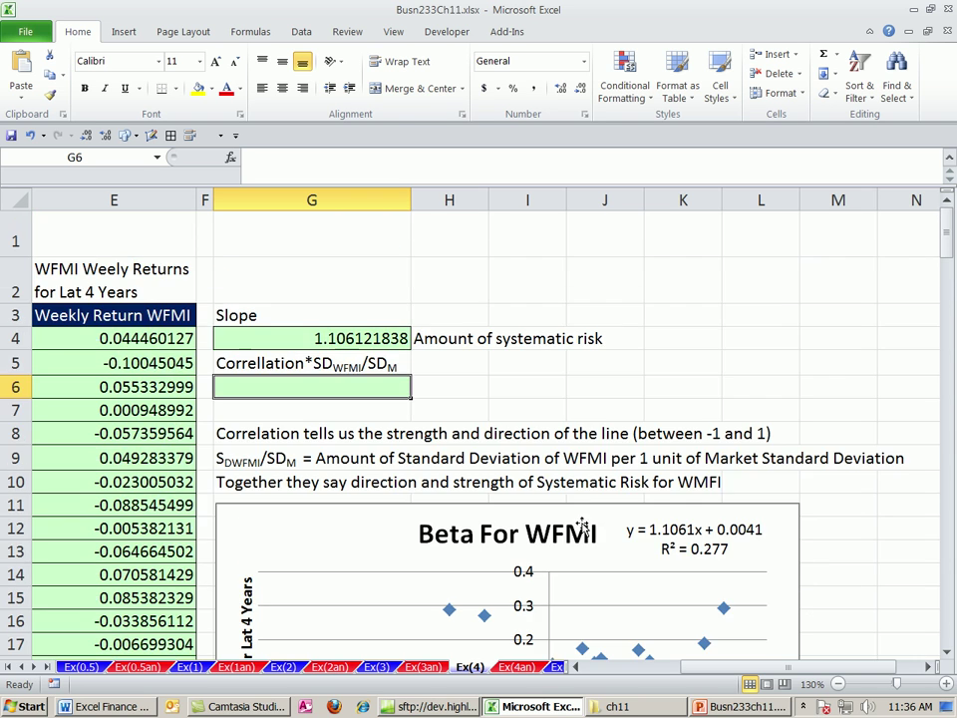
scroll(368, 419, "down", 3)
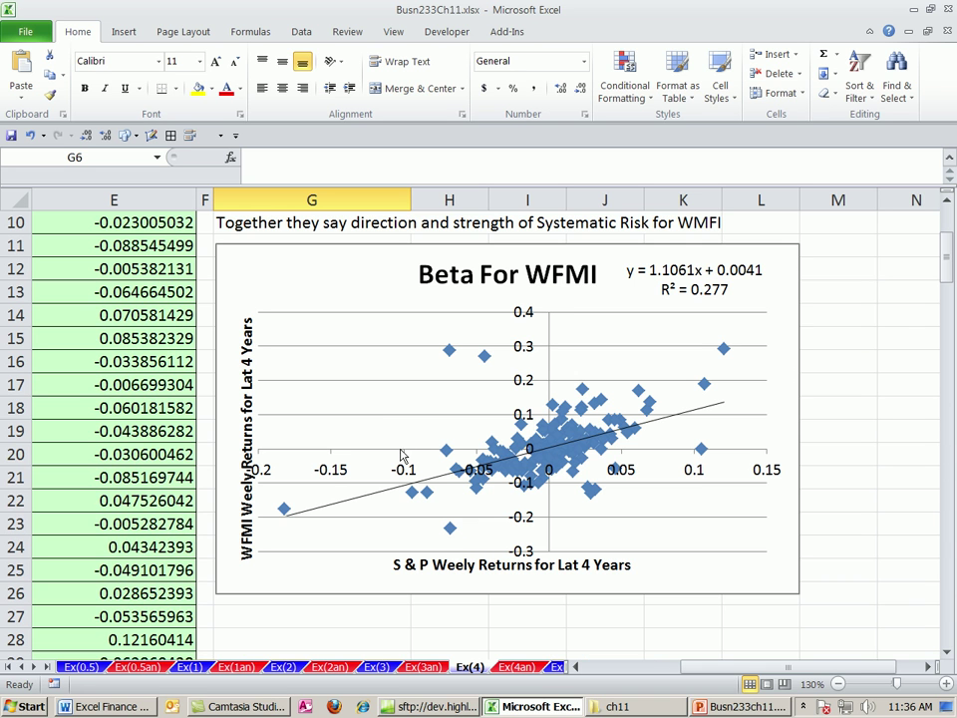
Start a formula in G6 with the correlation of WFMI and S&P returns, =CORREL($E$4:$E$162,$D$4:$D$162), followed by a multiplication sign.
scroll(627, 443, "up", 3)
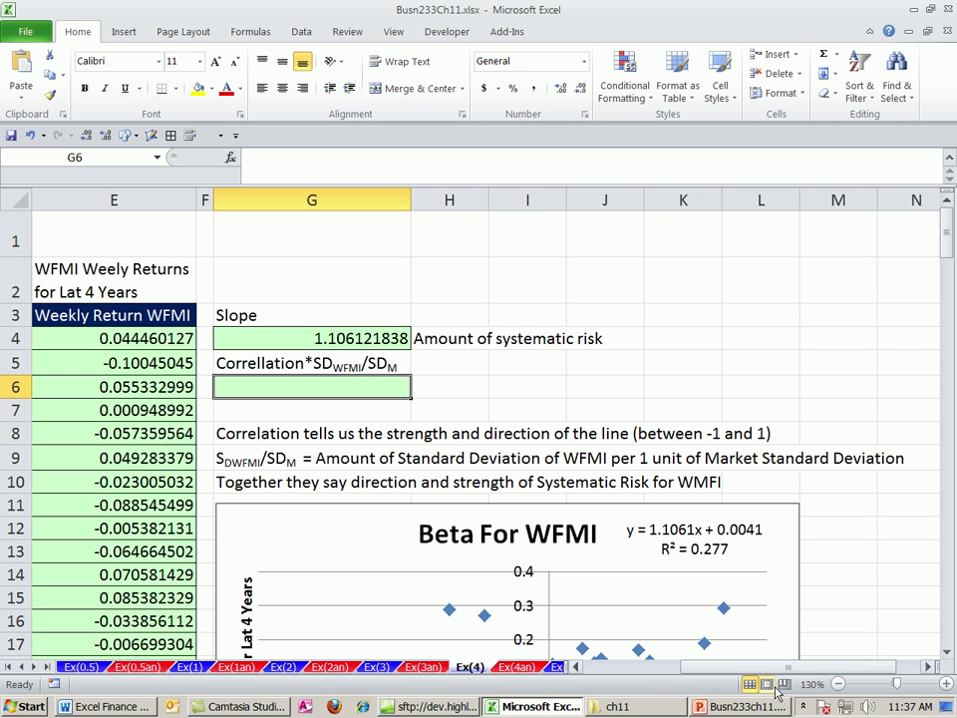
left_click_drag(702, 669, 678, 670)
type("=cor")
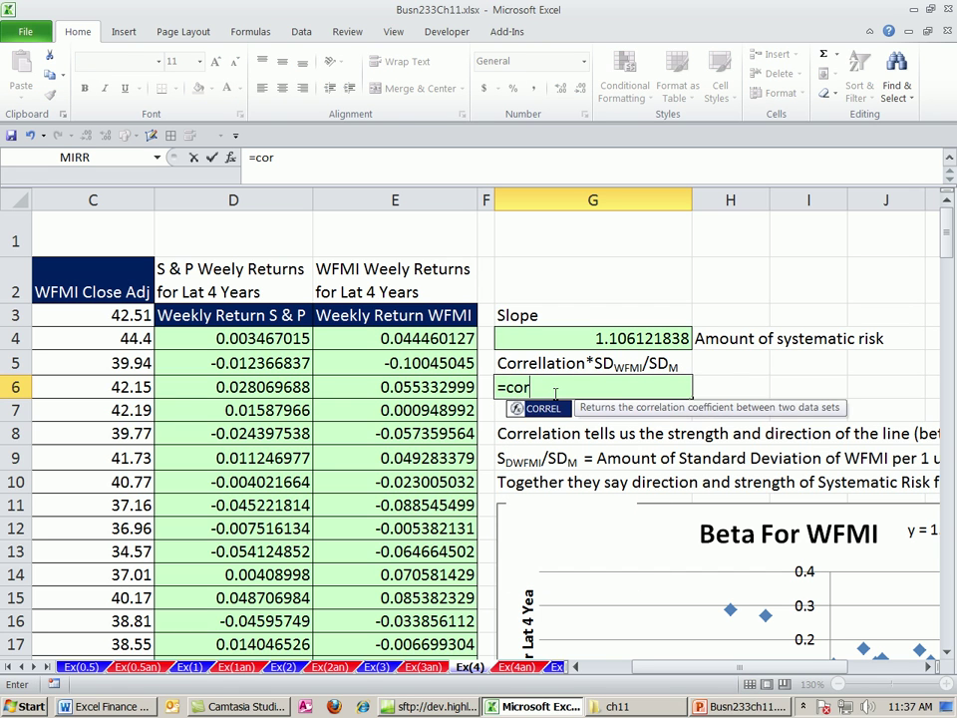
key("Tab")
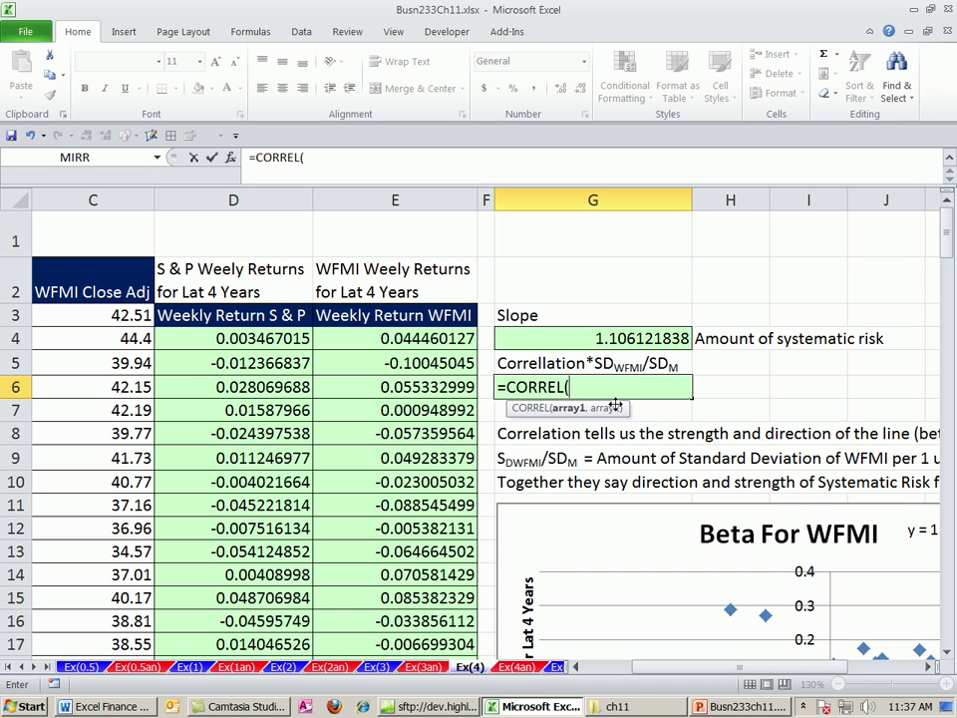
left_click(397, 339)
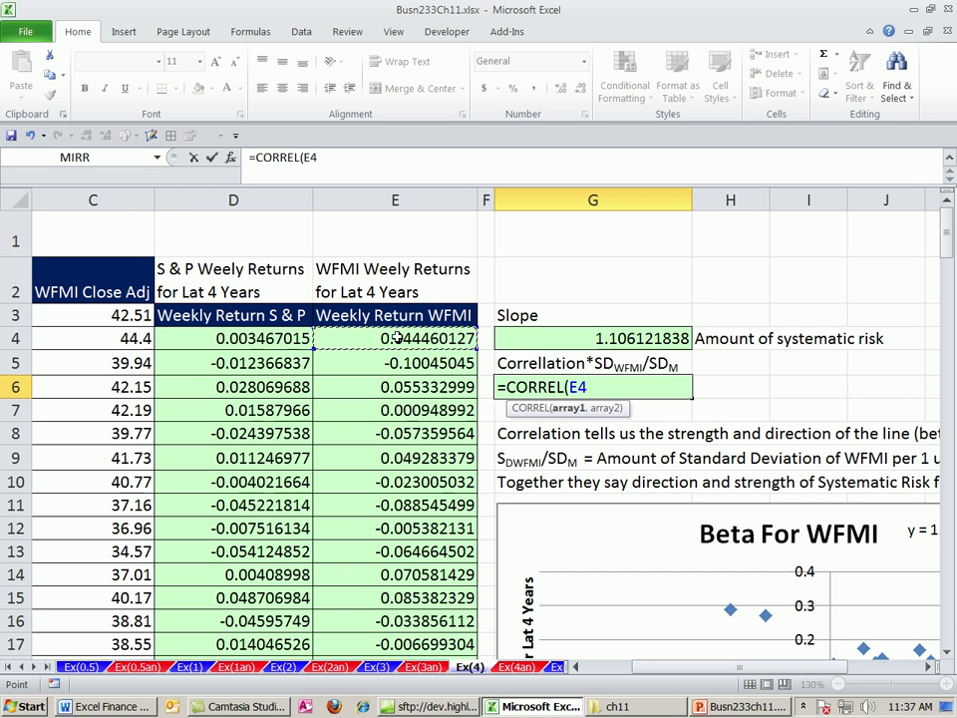
key("ctrl+shift+Down")
key("F4")
type(",")
left_click(270, 333)
key("ctrl+shift+Down")
key("F4")
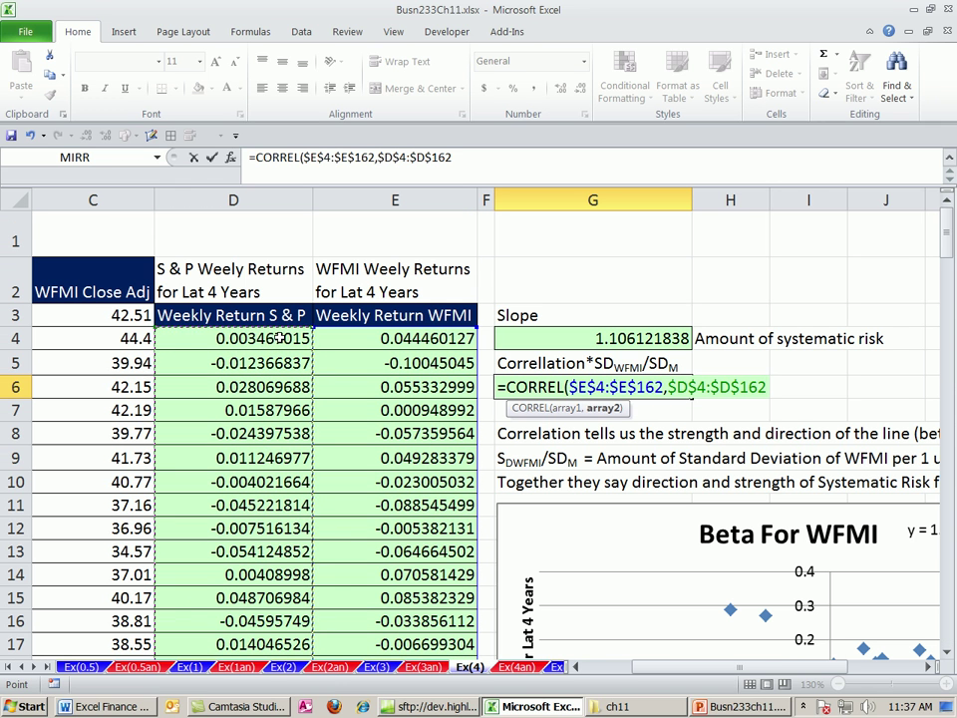
type(")*")
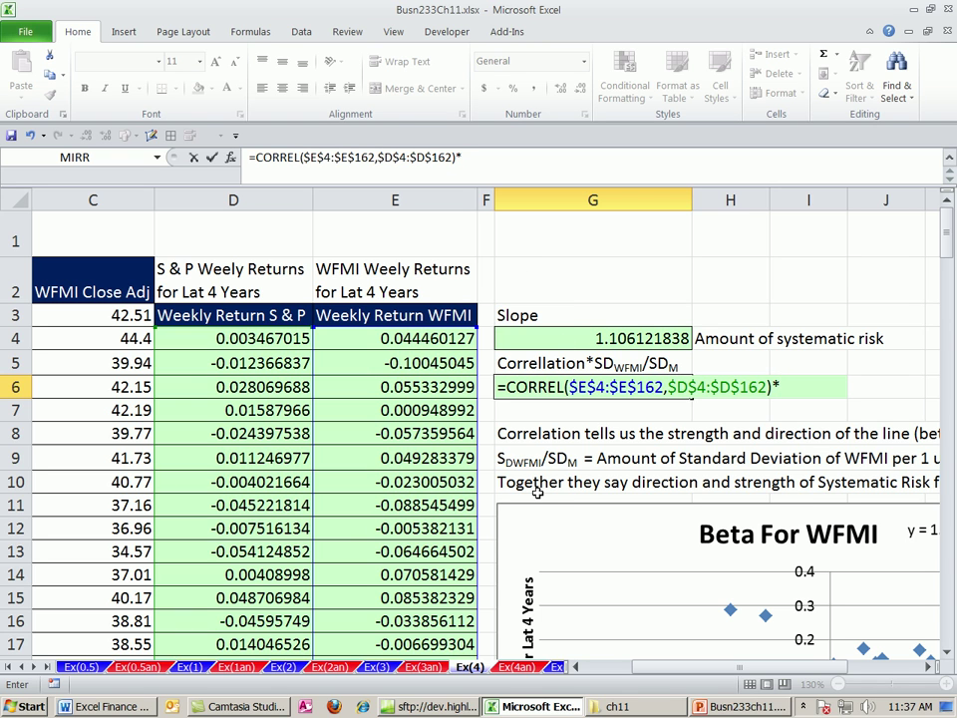
Multiply the correlation by the standard deviation of the WFMI returns, STDEV($E$4:$E$162), and add a division sign.
type("st")
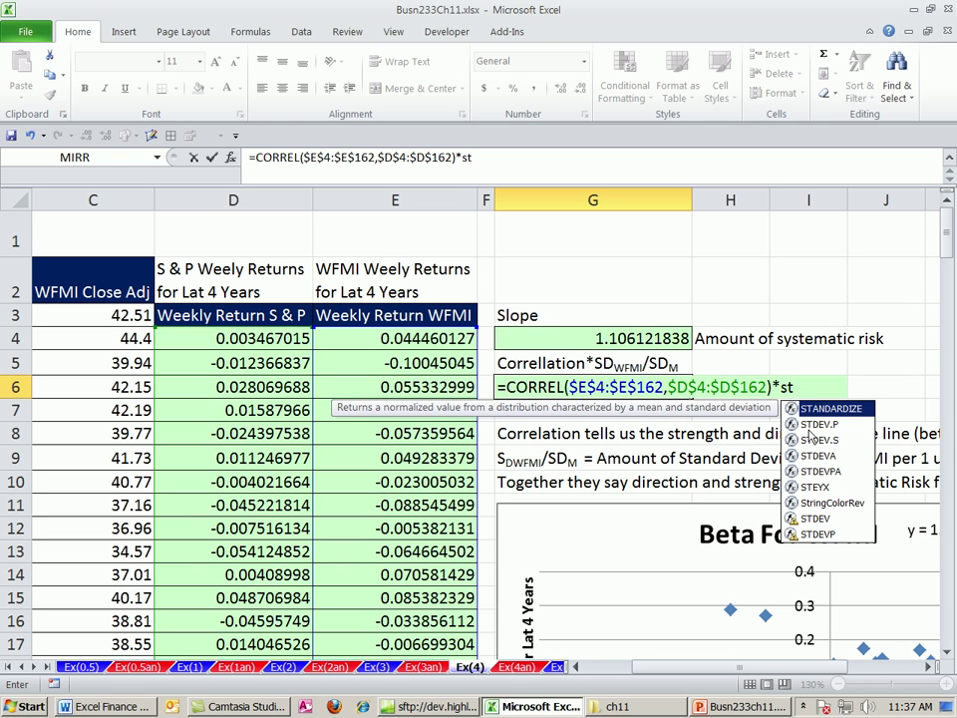
double_click(815, 518)
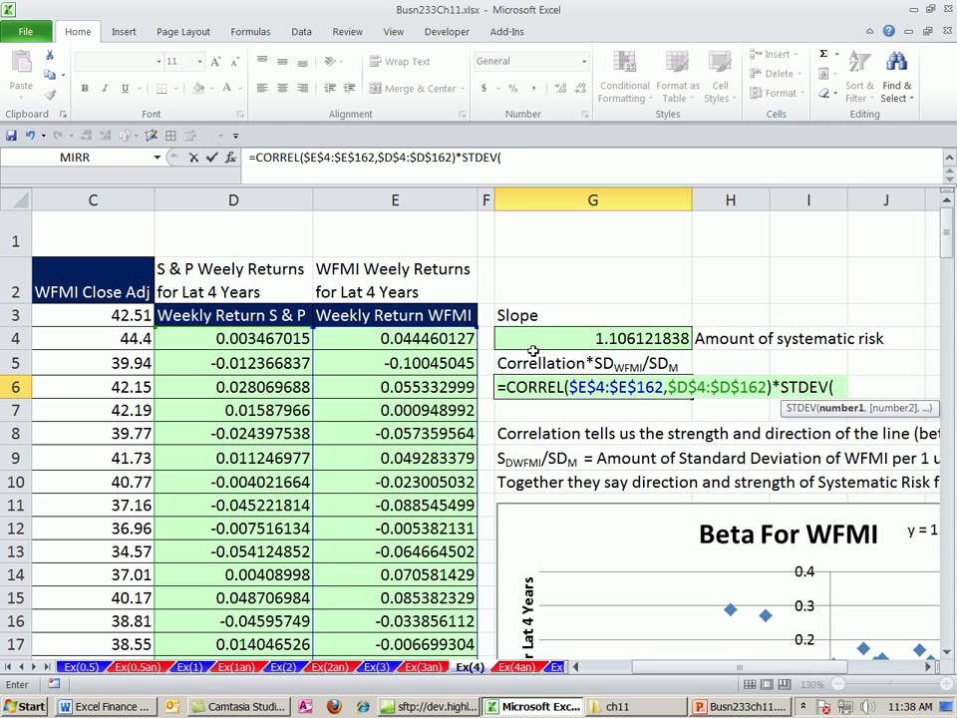
left_click(419, 338)
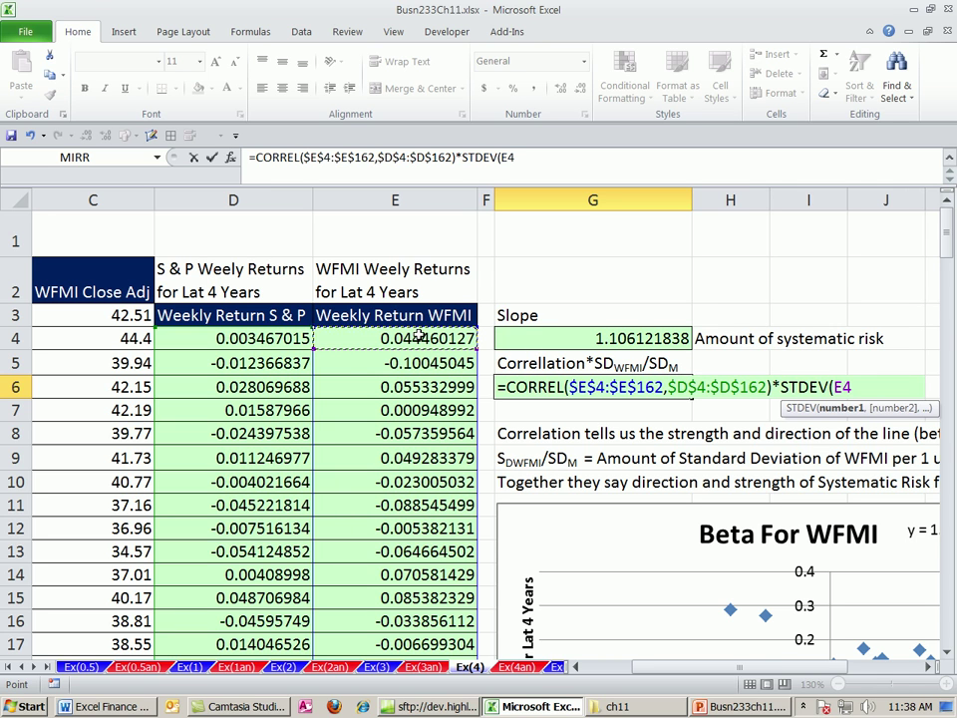
key("ctrl+shift+Down")
key("F4")
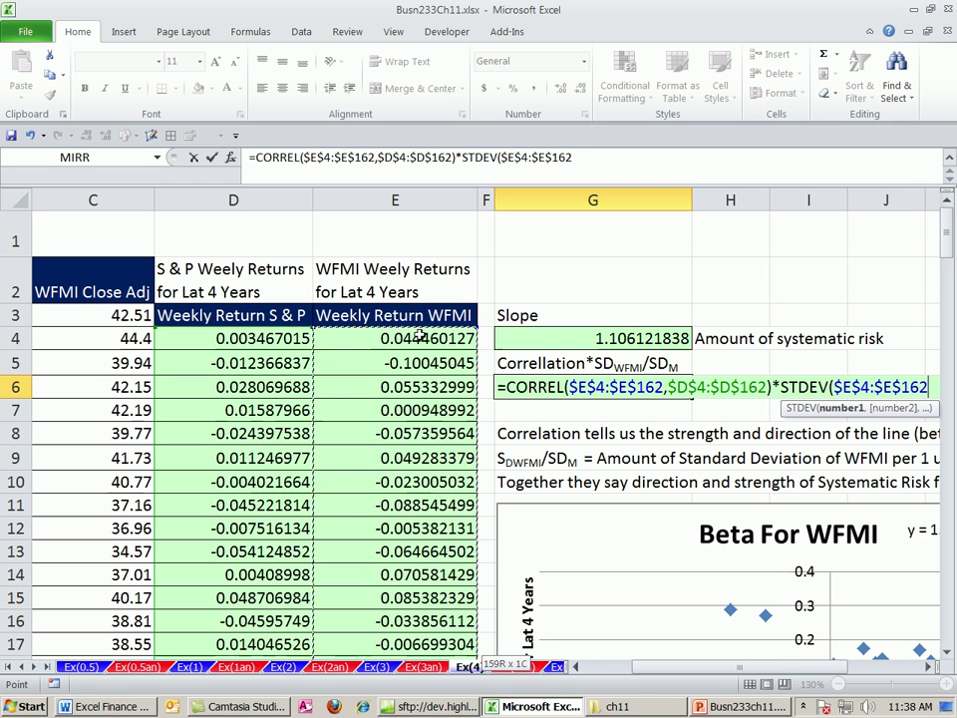
type(")/")
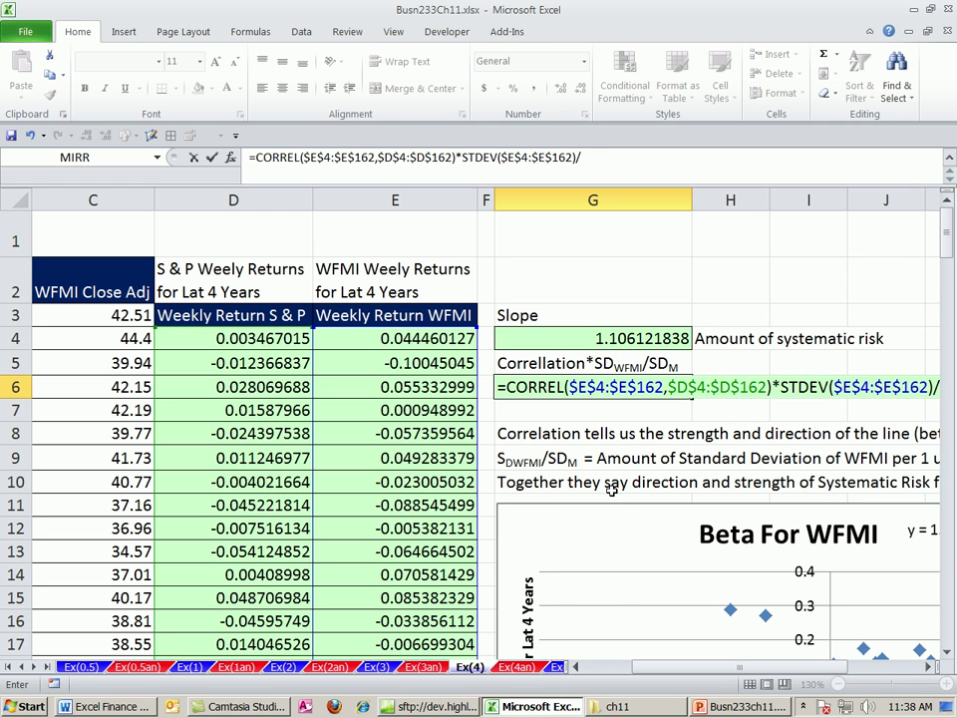
Complete the G6 formula by dividing by the standard deviation of the S&P returns, STDEV($D$4:$D$162), and enter it.
type("ste")
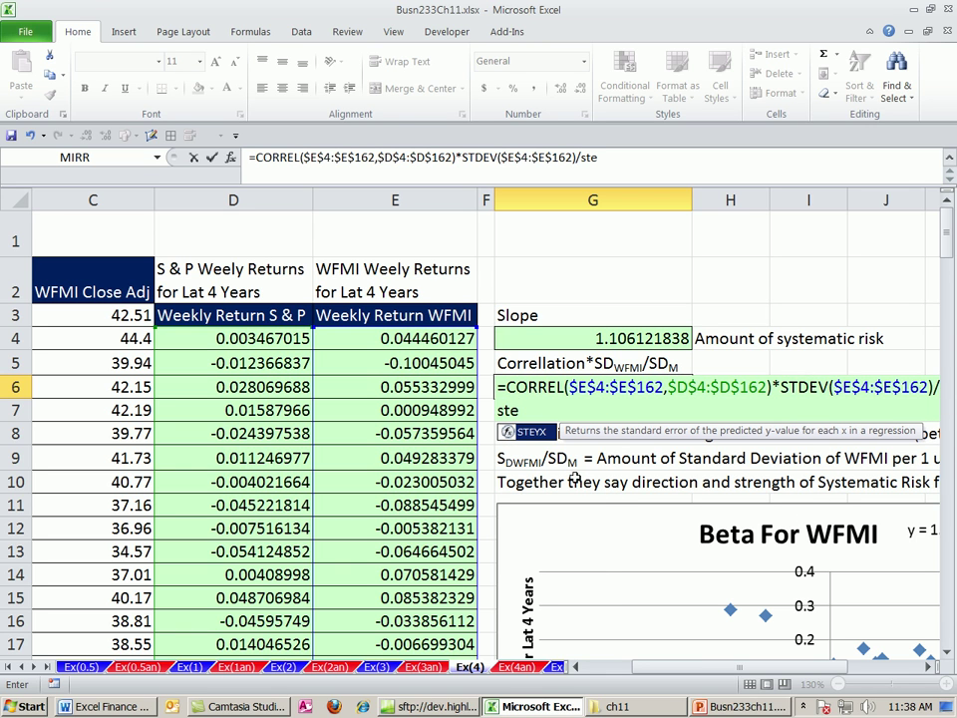
key("BackSpace")
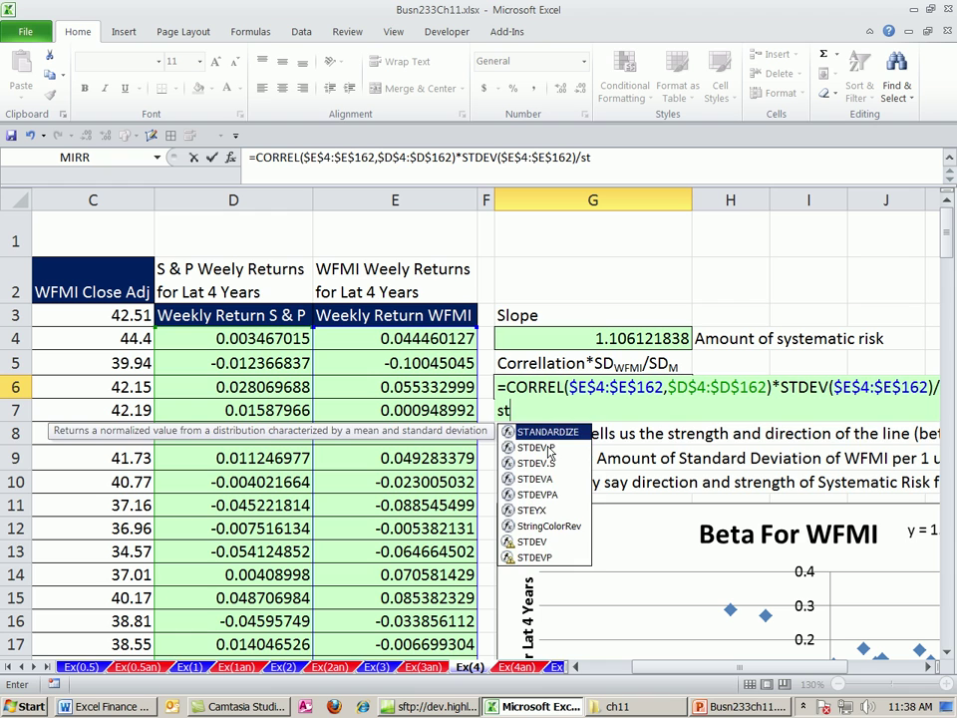
type("dev")
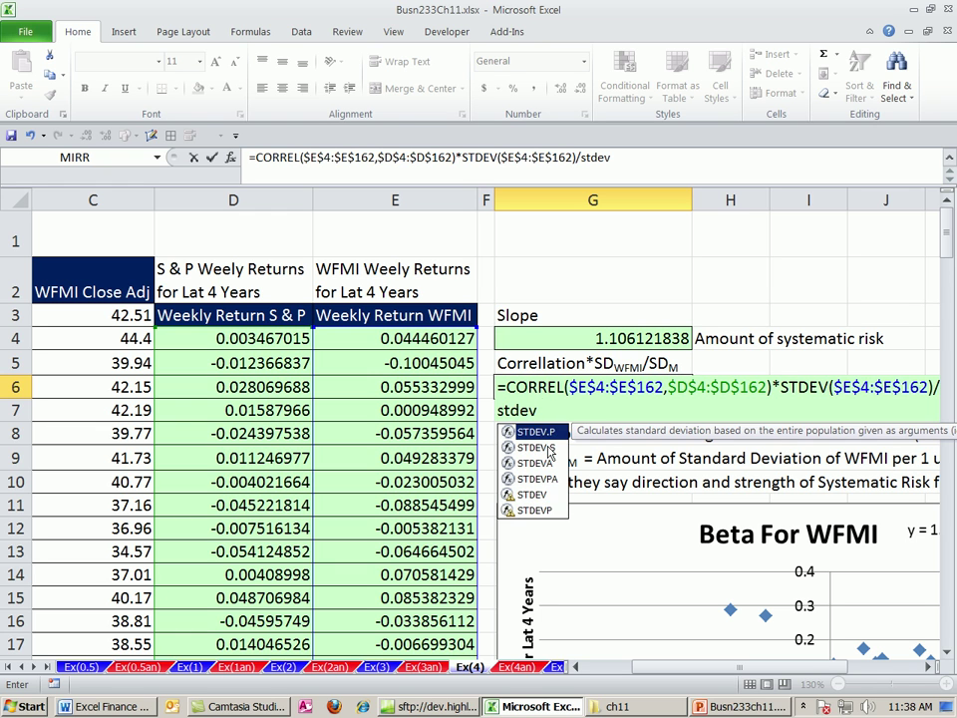
type("(")
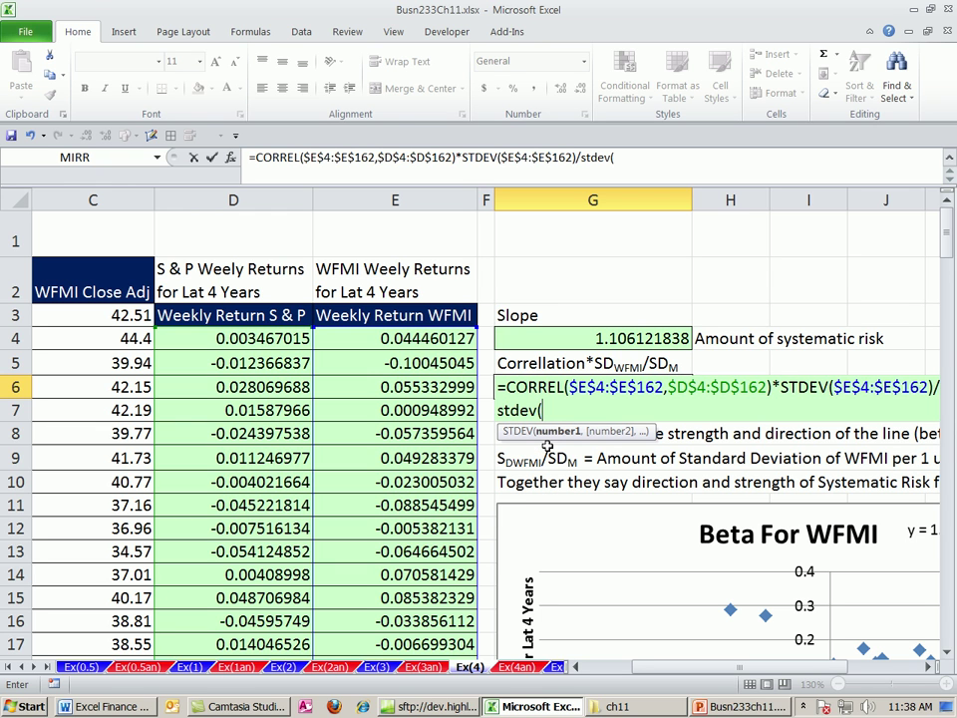
left_click(211, 343)
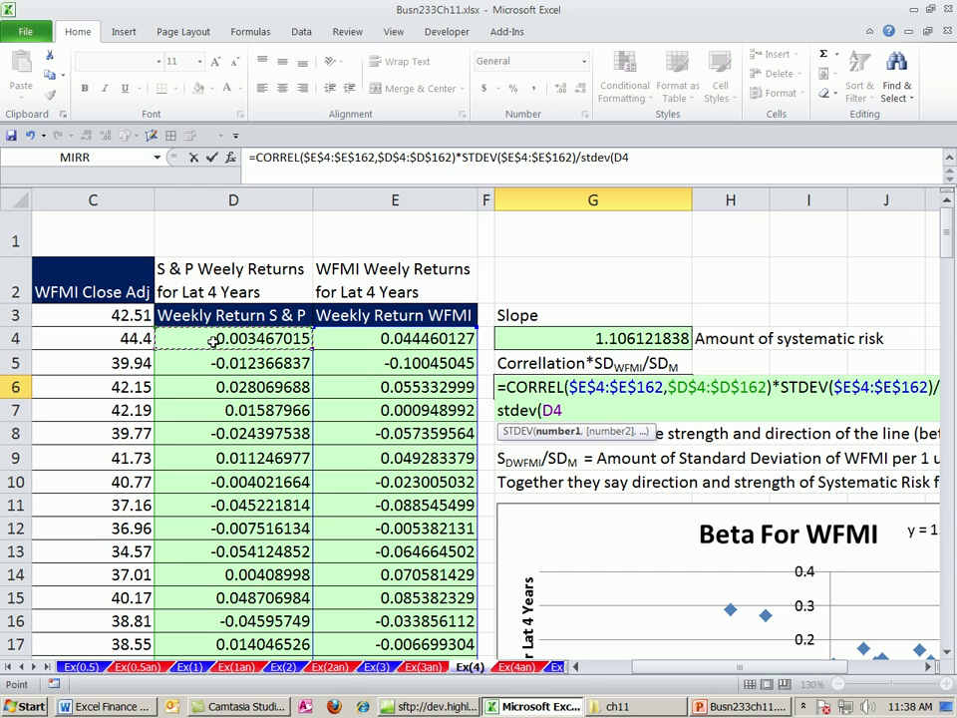
key("ctrl+shift+Down")
key("F4")
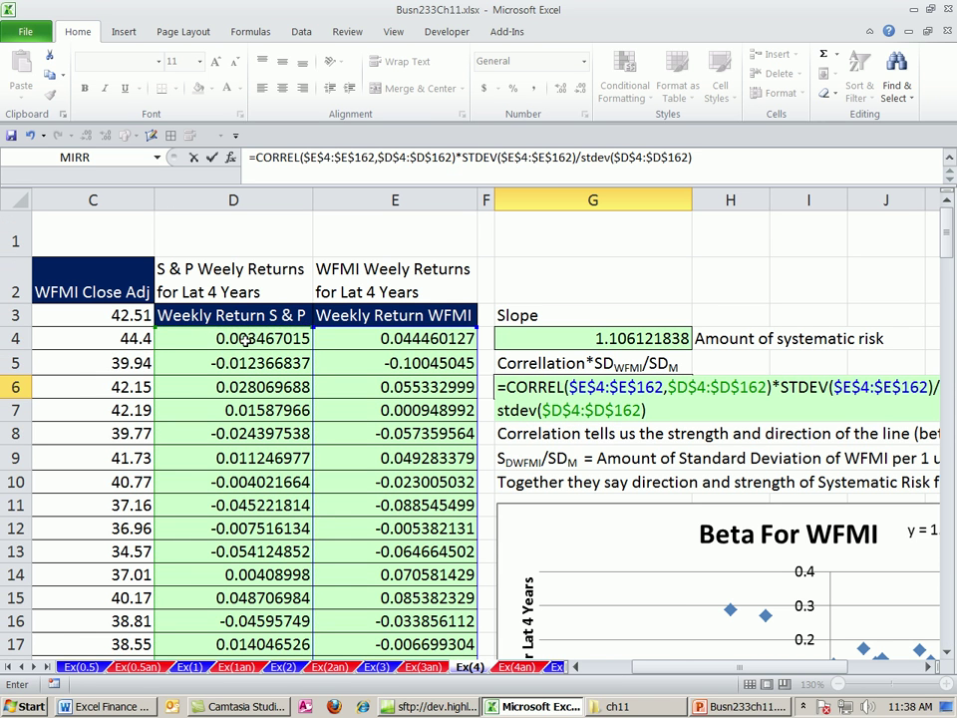
key("Return")
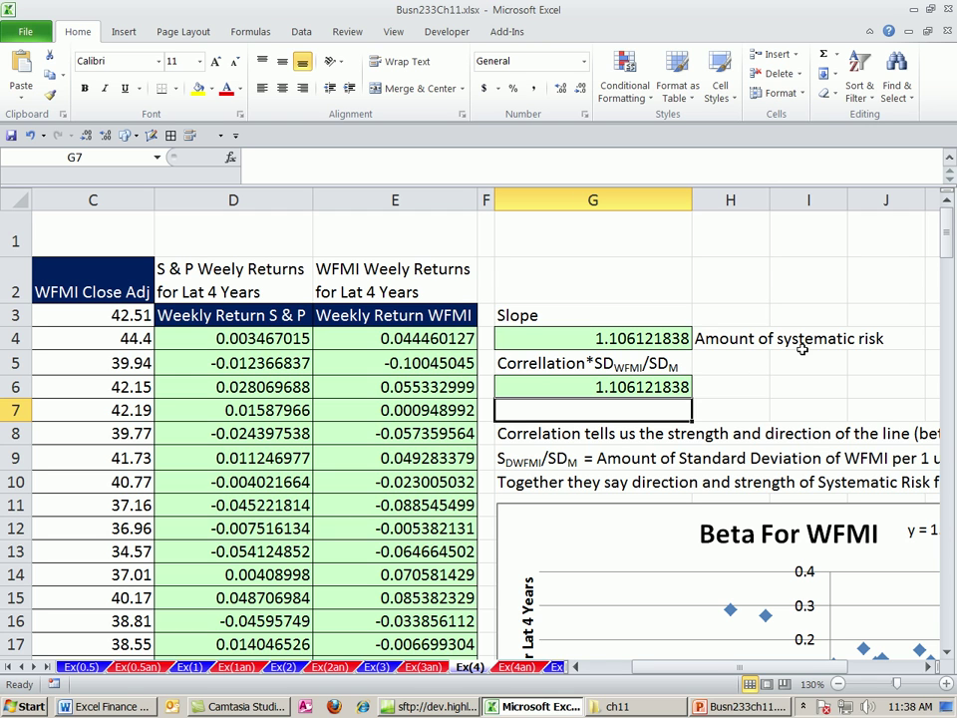
Move the Beta For WFMI chart over columns D to I, starting at row 7, directly beneath the slope and correlation results.
left_click(609, 504)
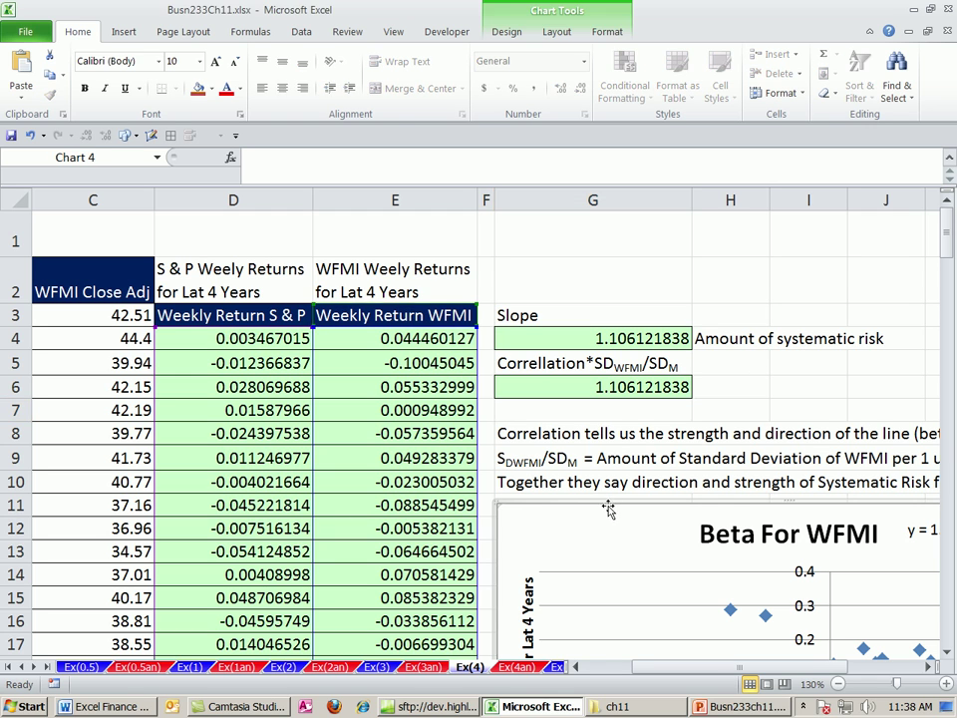
left_click_drag(609, 503, 414, 370)
scroll(648, 409, "down", 1)
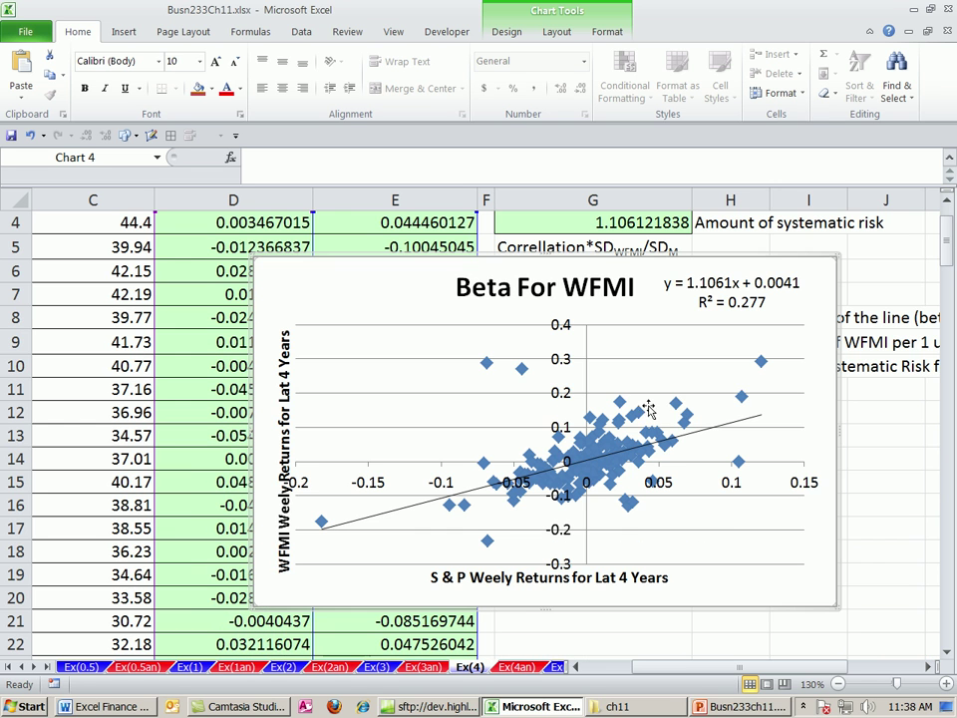
left_click(945, 200)
left_click_drag(786, 280, 804, 324)
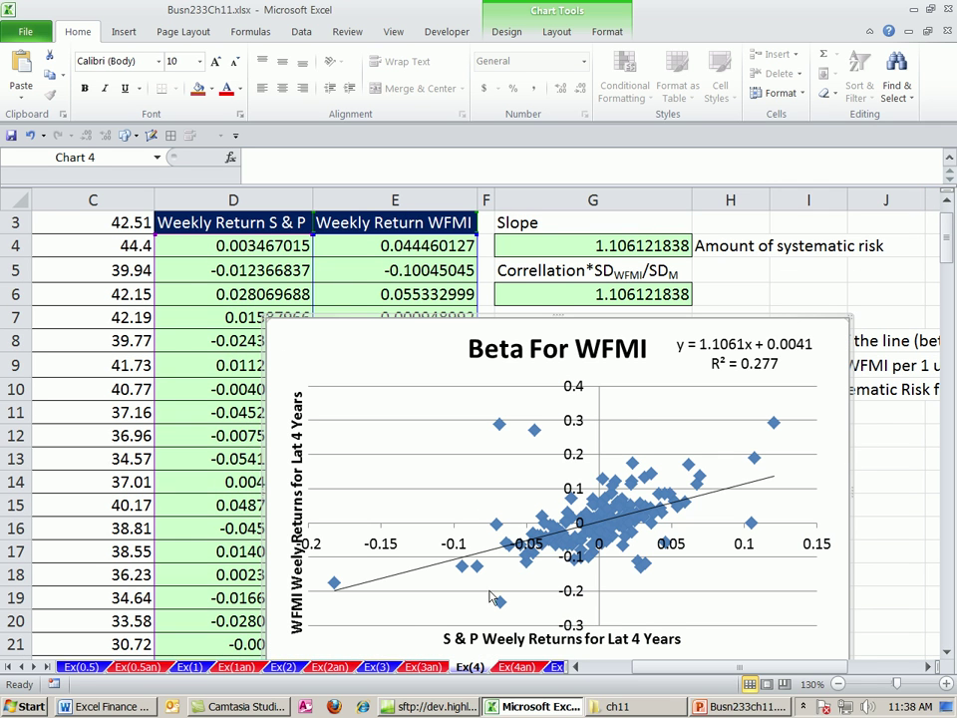